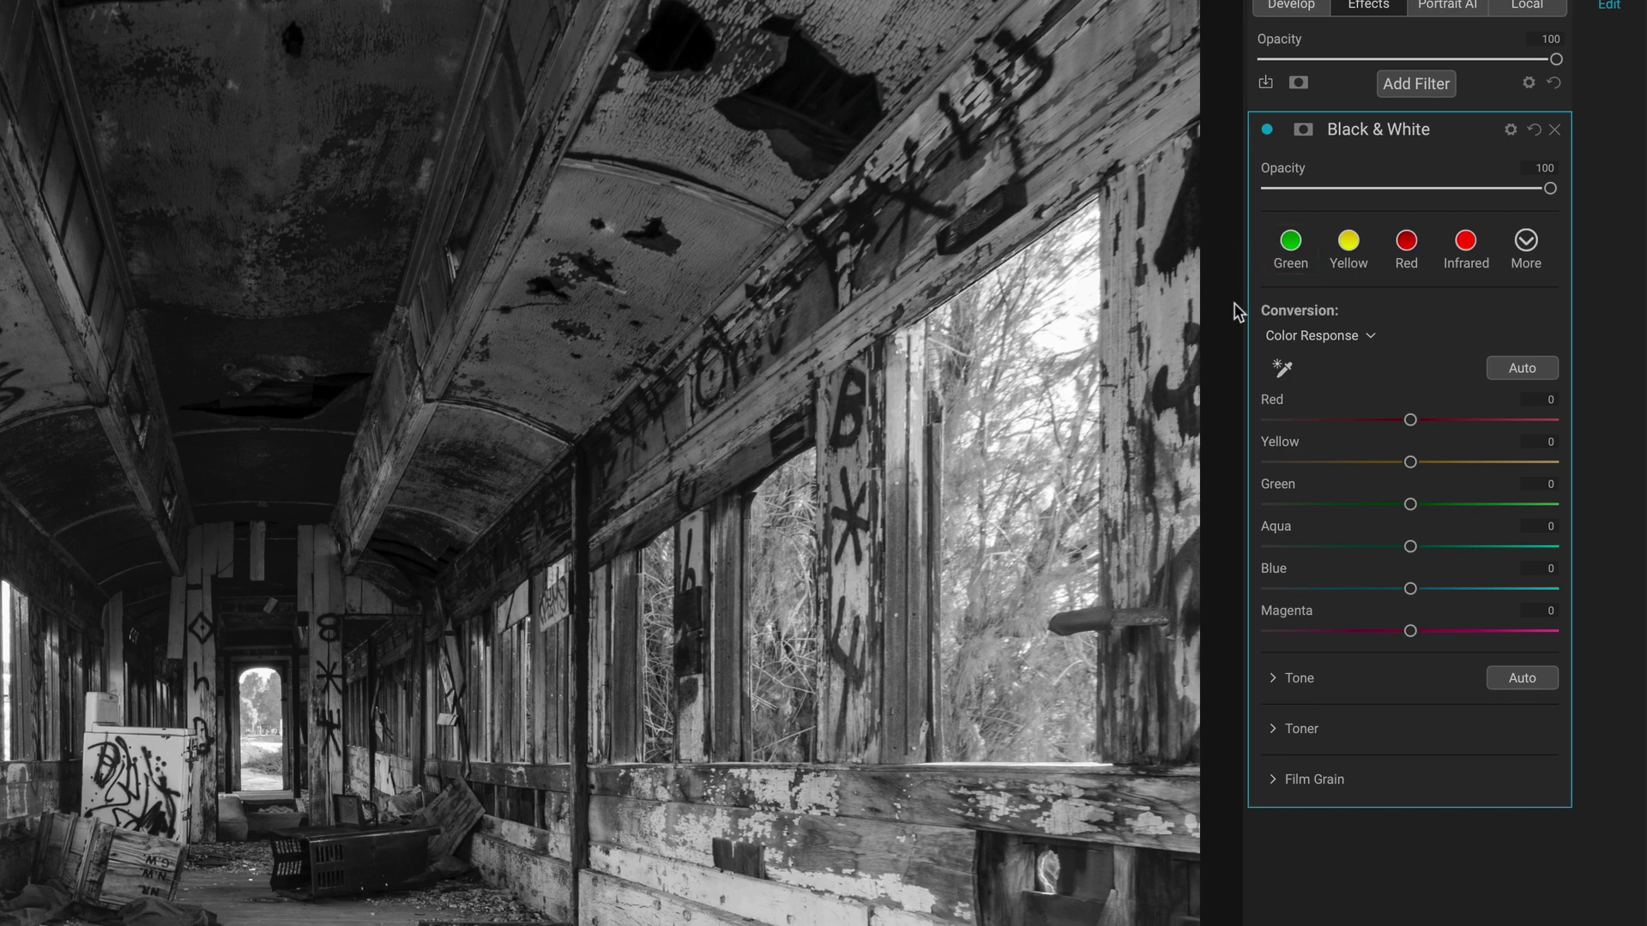
{"action": "left_click", "coordinate": [1372, 340]}
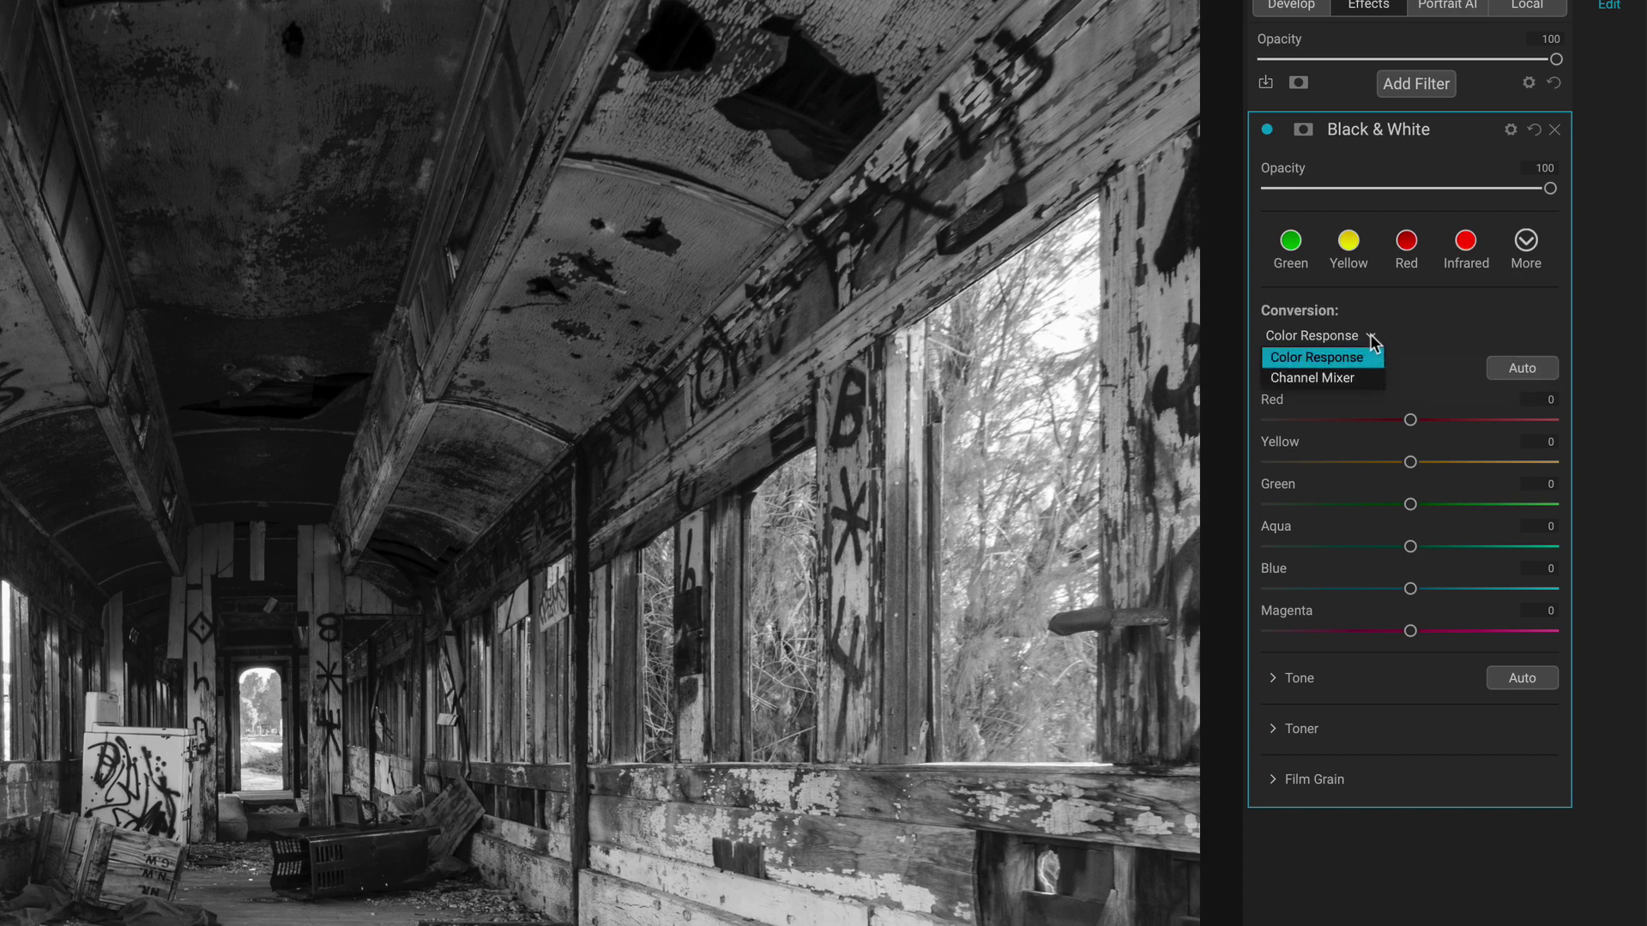
{"action": "left_click", "coordinate": [1364, 380]}
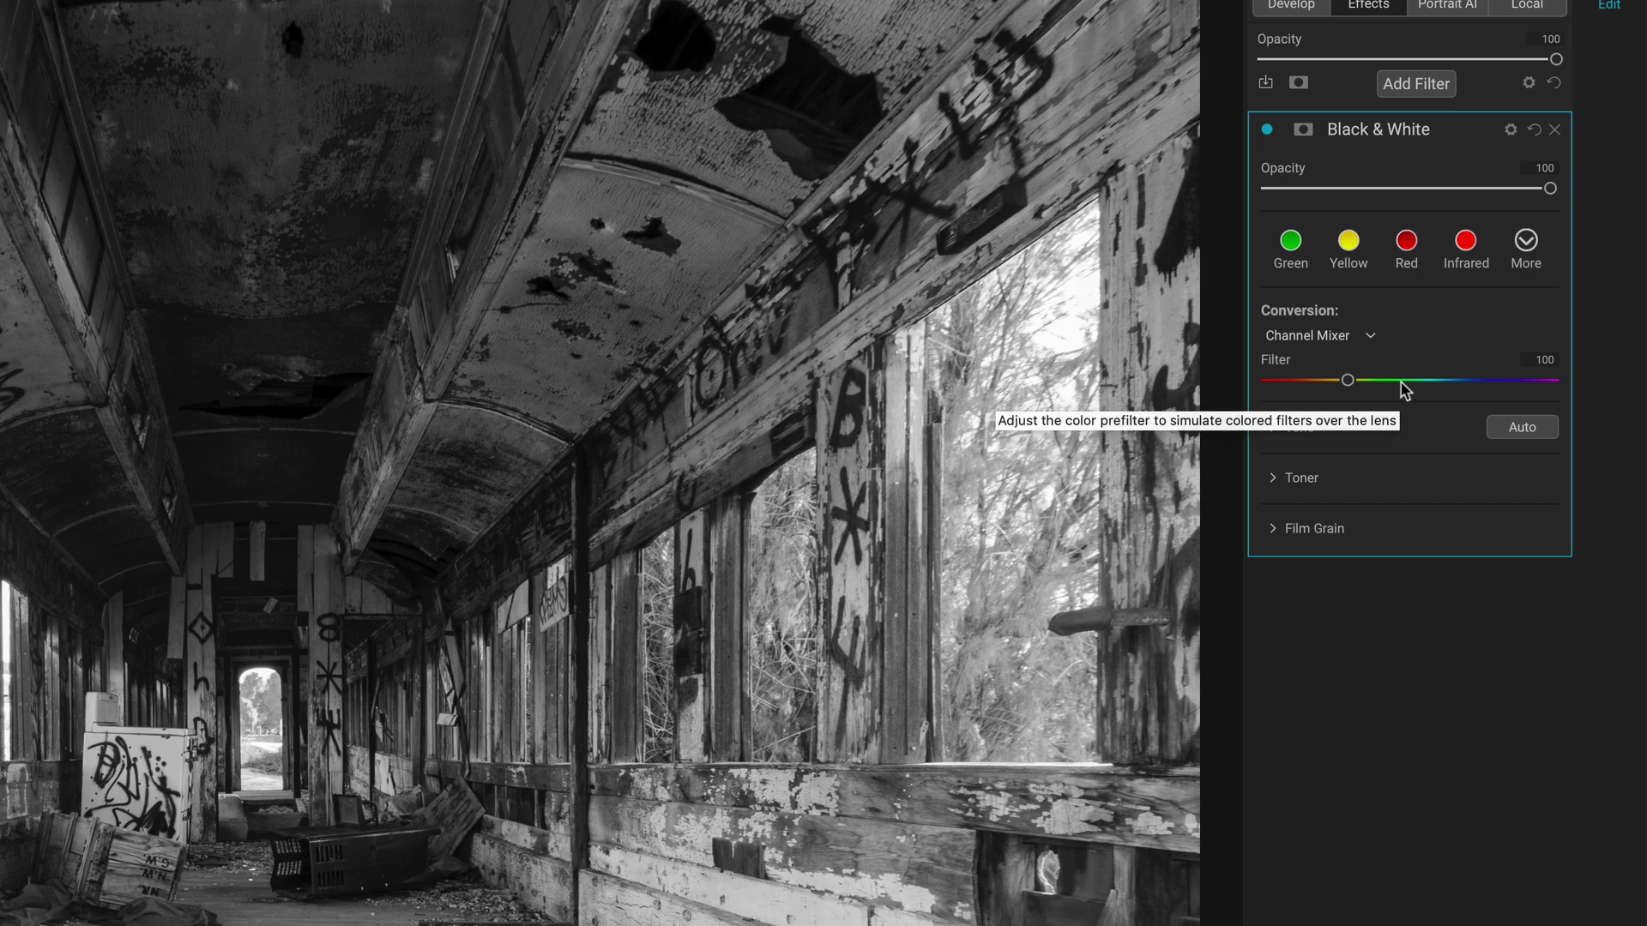
{"action": "left_click", "coordinate": [1364, 335]}
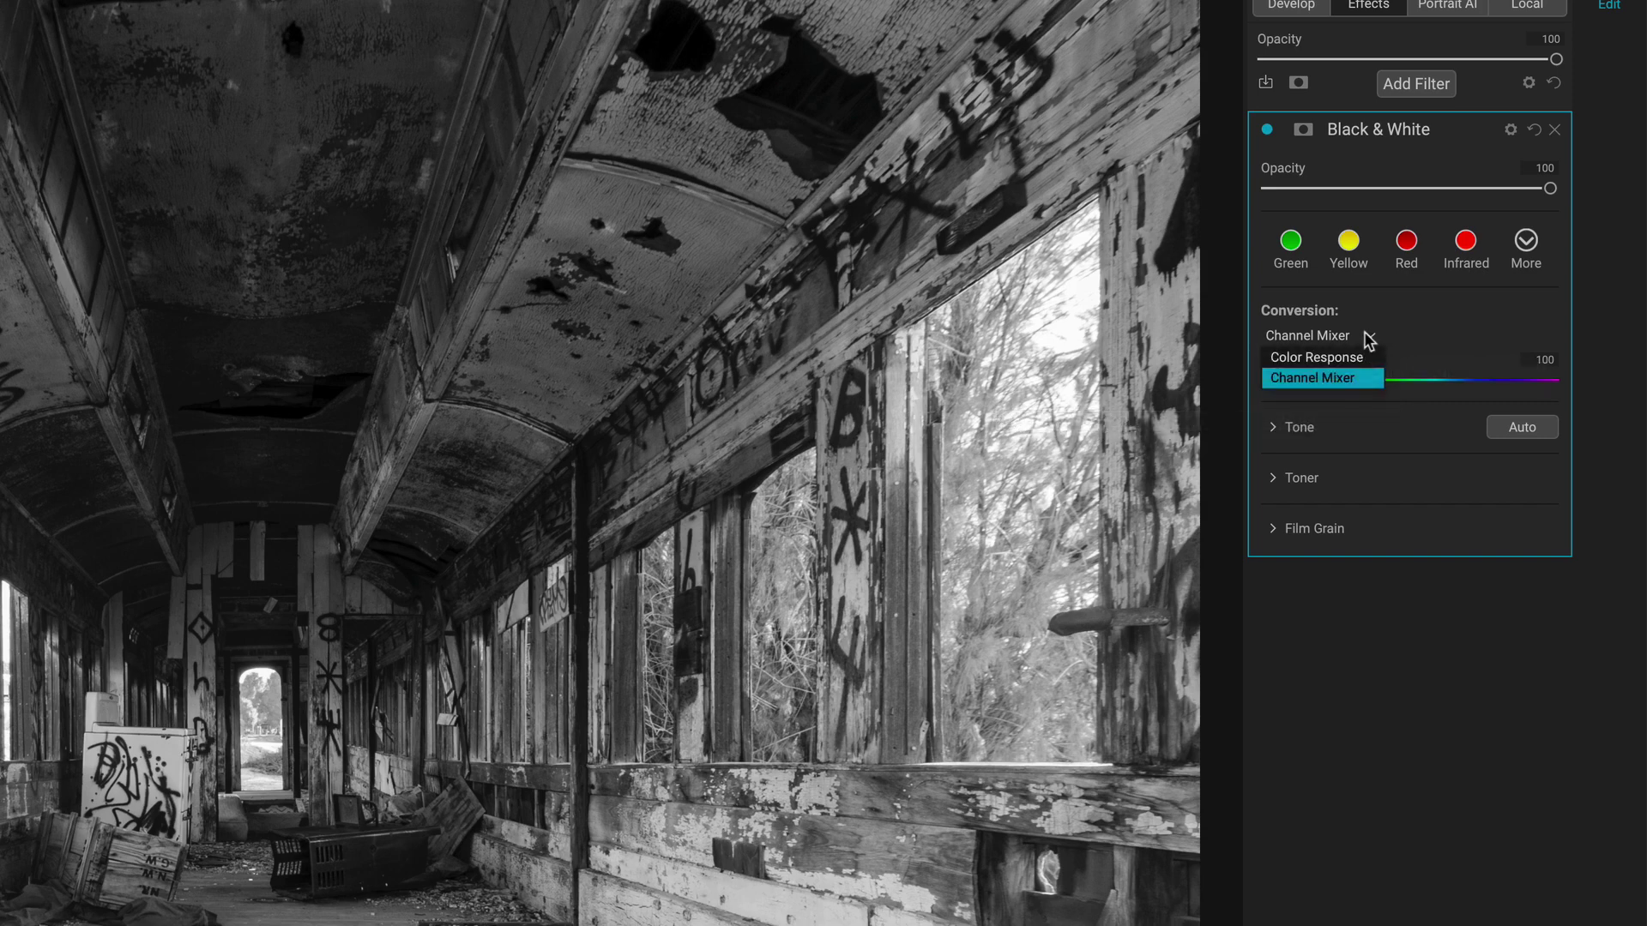
{"action": "left_click", "coordinate": [1361, 358]}
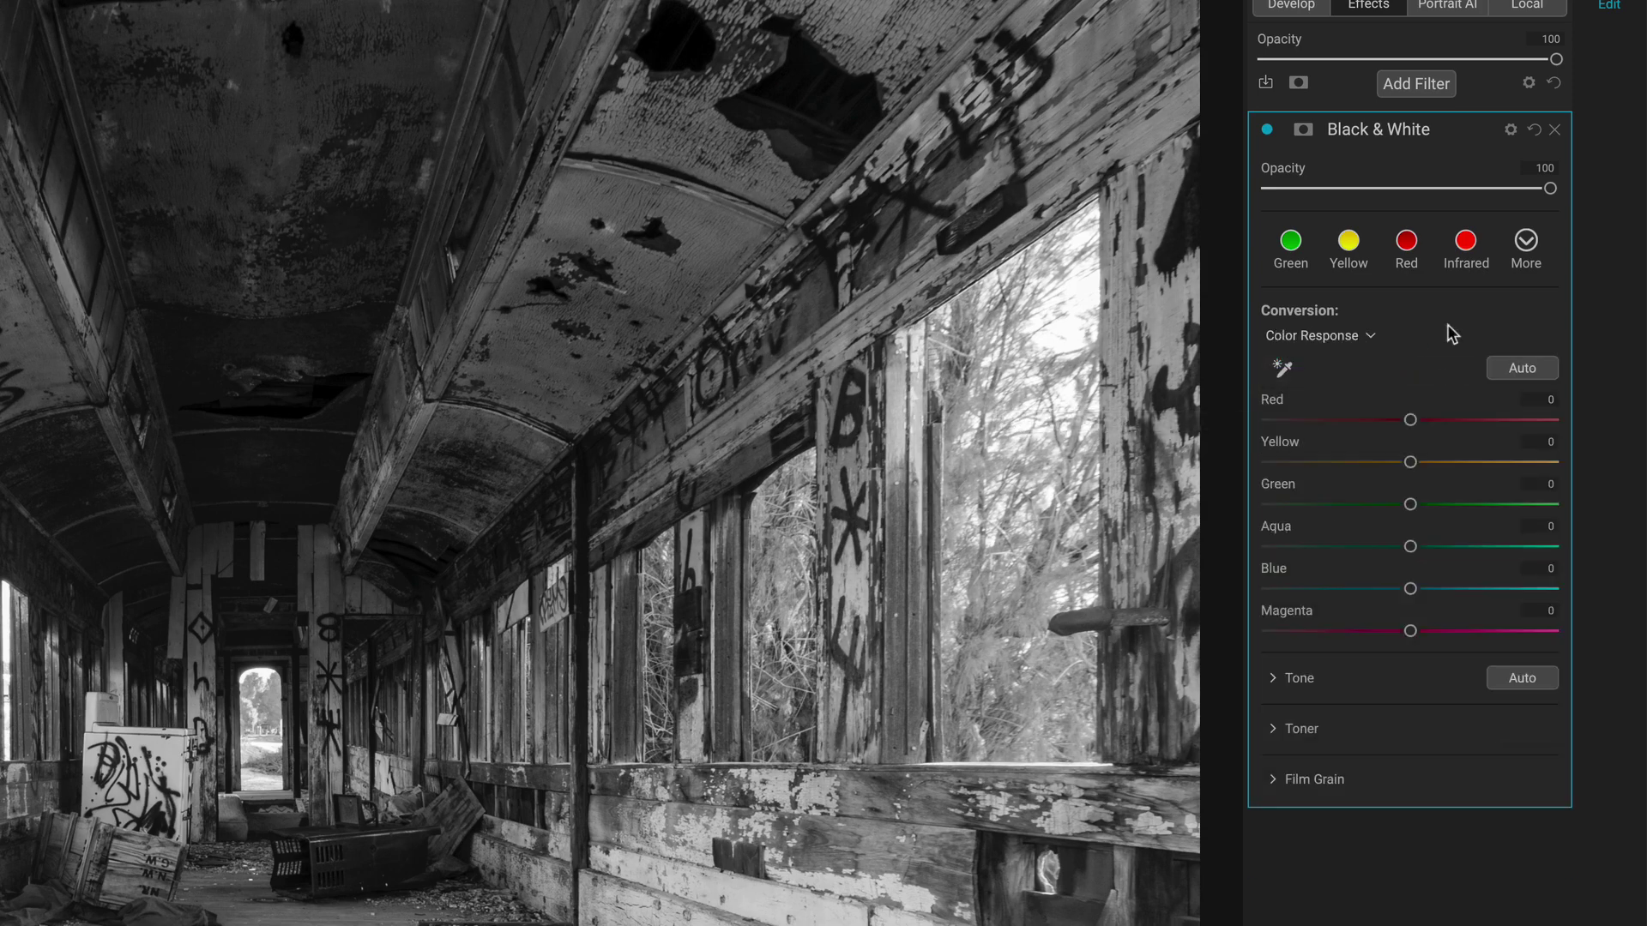
Step: Apply the automatic color response in the Black & White filter and compare the conversion with the original color photo
{"action": "left_click", "coordinate": [1541, 367]}
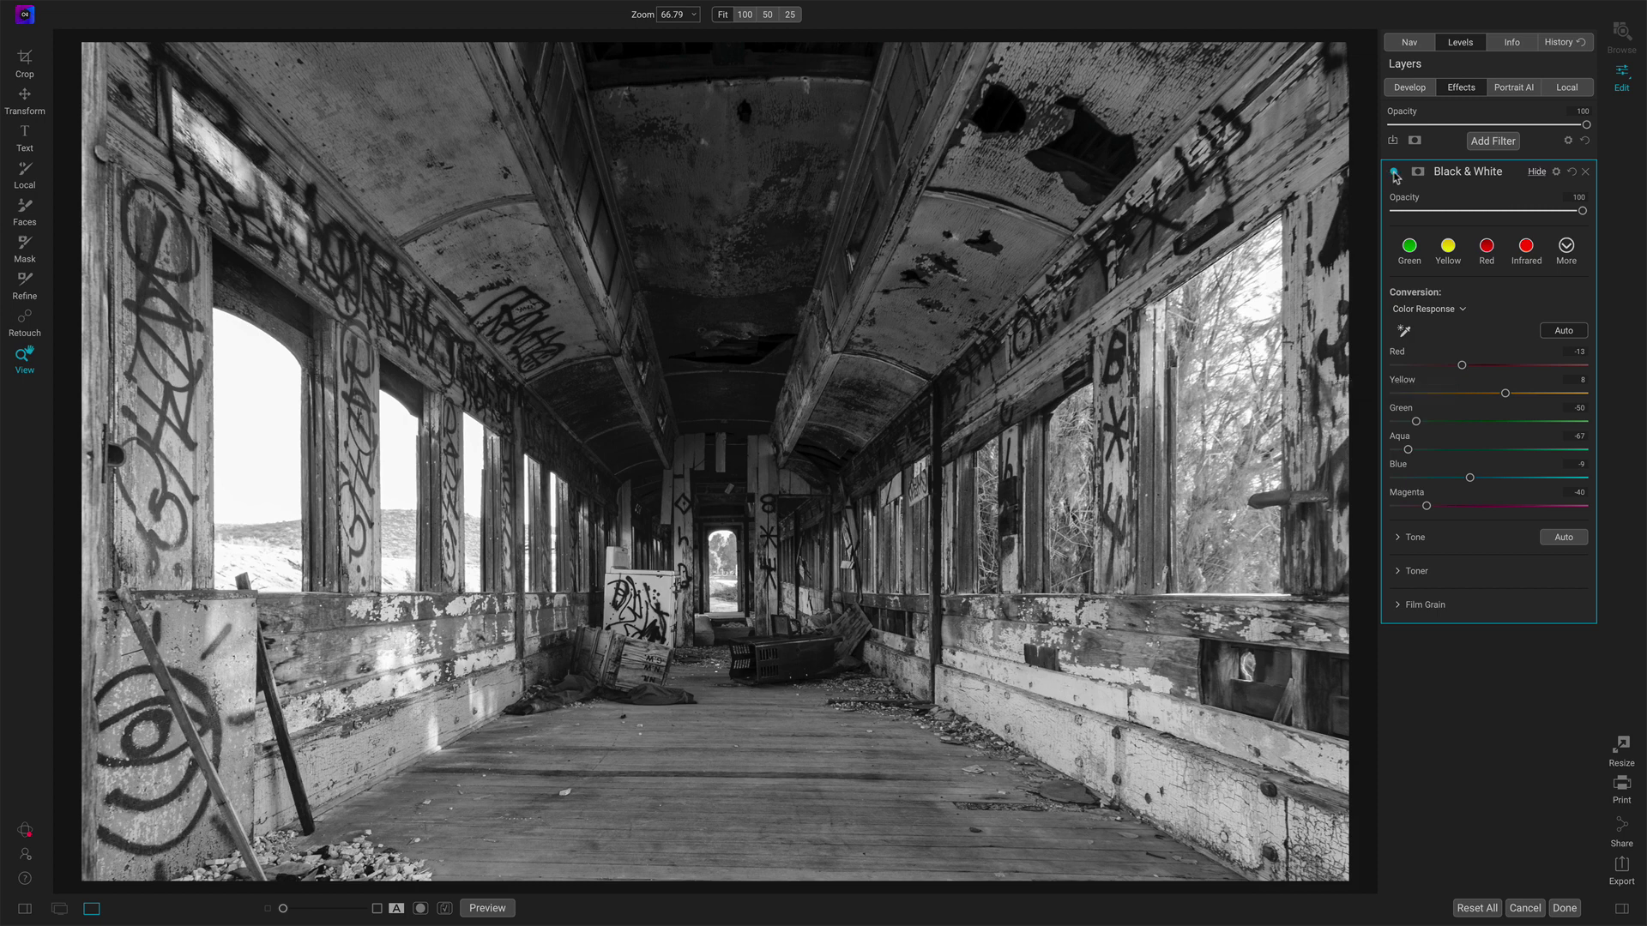
{"action": "left_click", "coordinate": [1394, 172]}
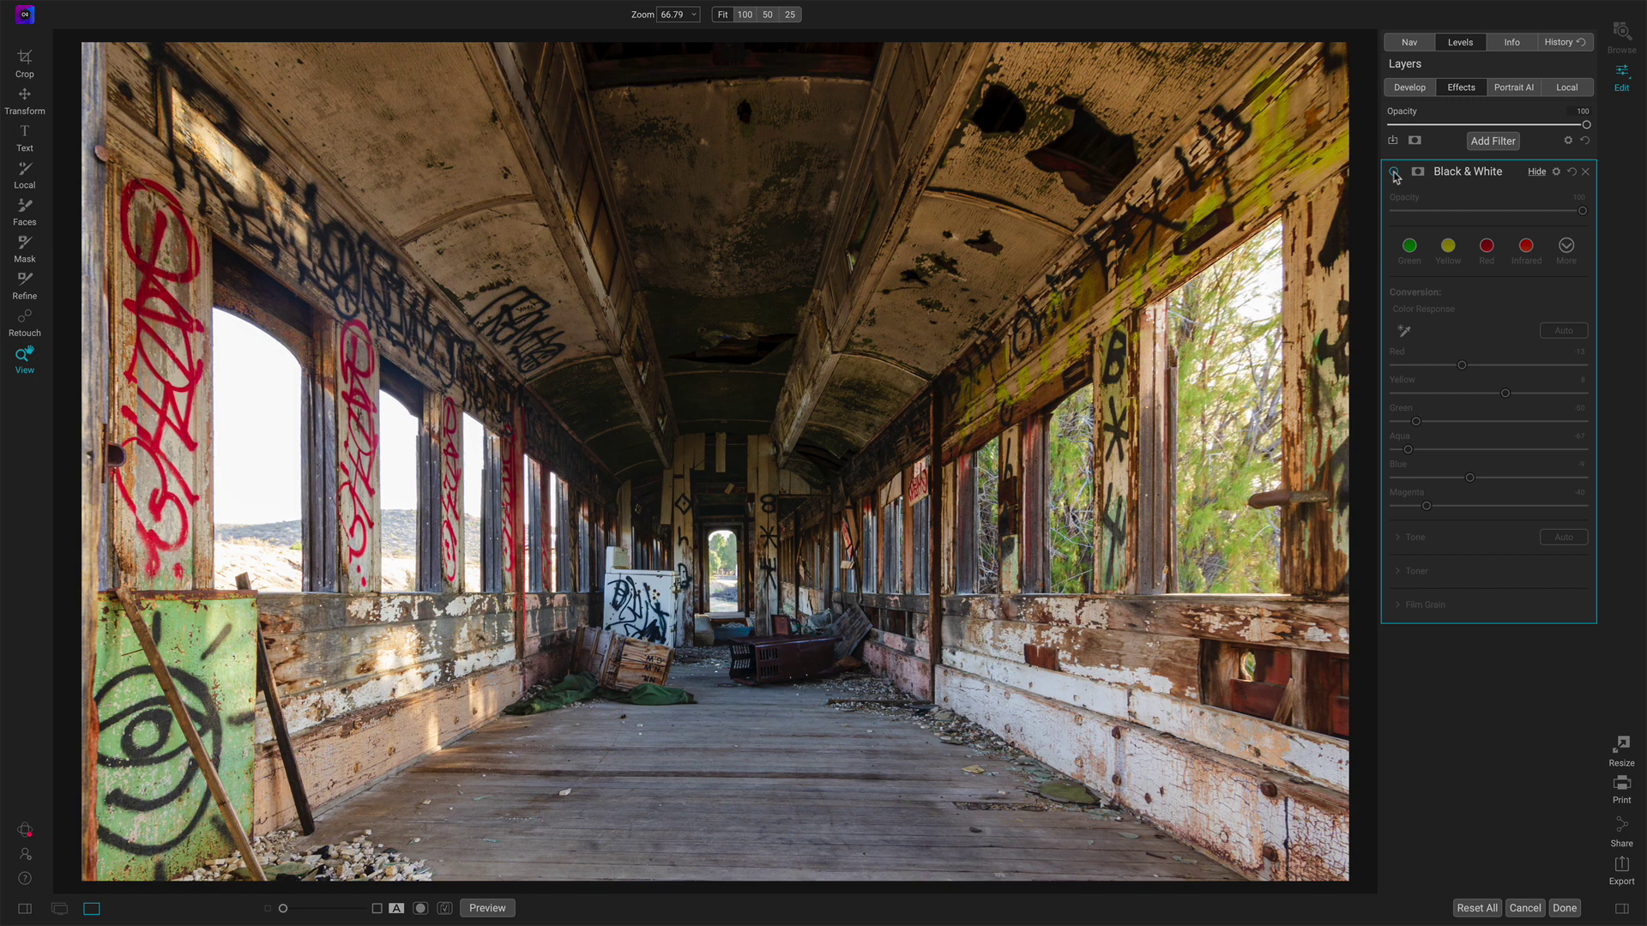
{"action": "left_click", "coordinate": [1394, 172]}
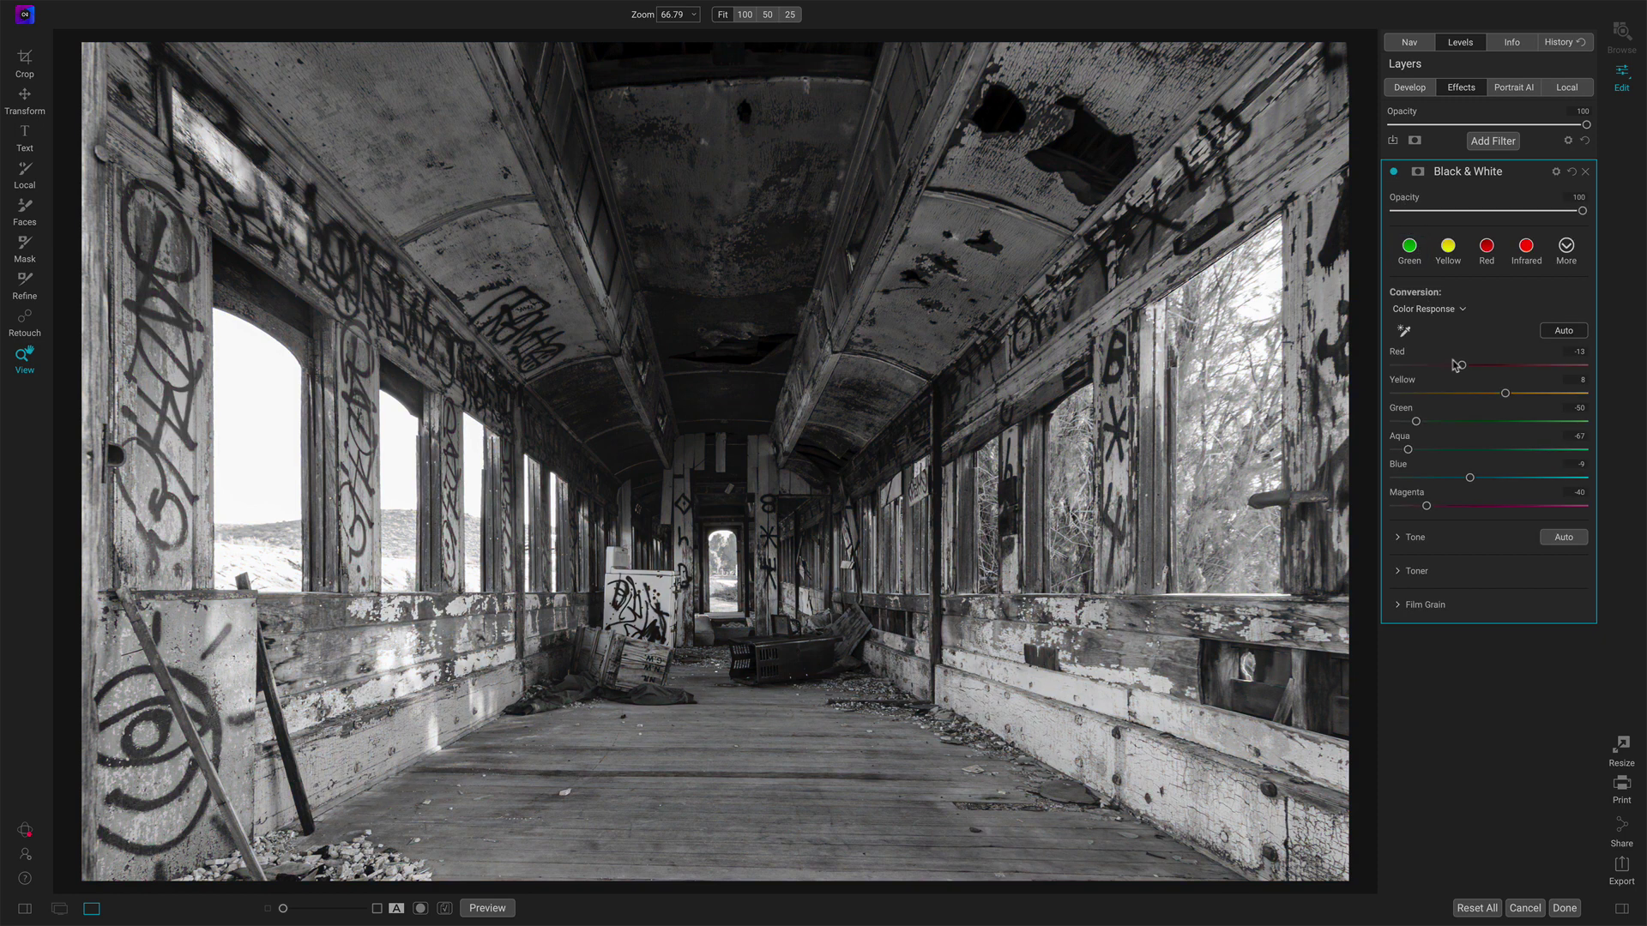
Step: Lower the Red response to -75 and adjust the floor's tones directly on the photo with the targeted color response tool
{"action": "left_click_drag", "start_coordinate": [1463, 368], "coordinate": [1407, 369]}
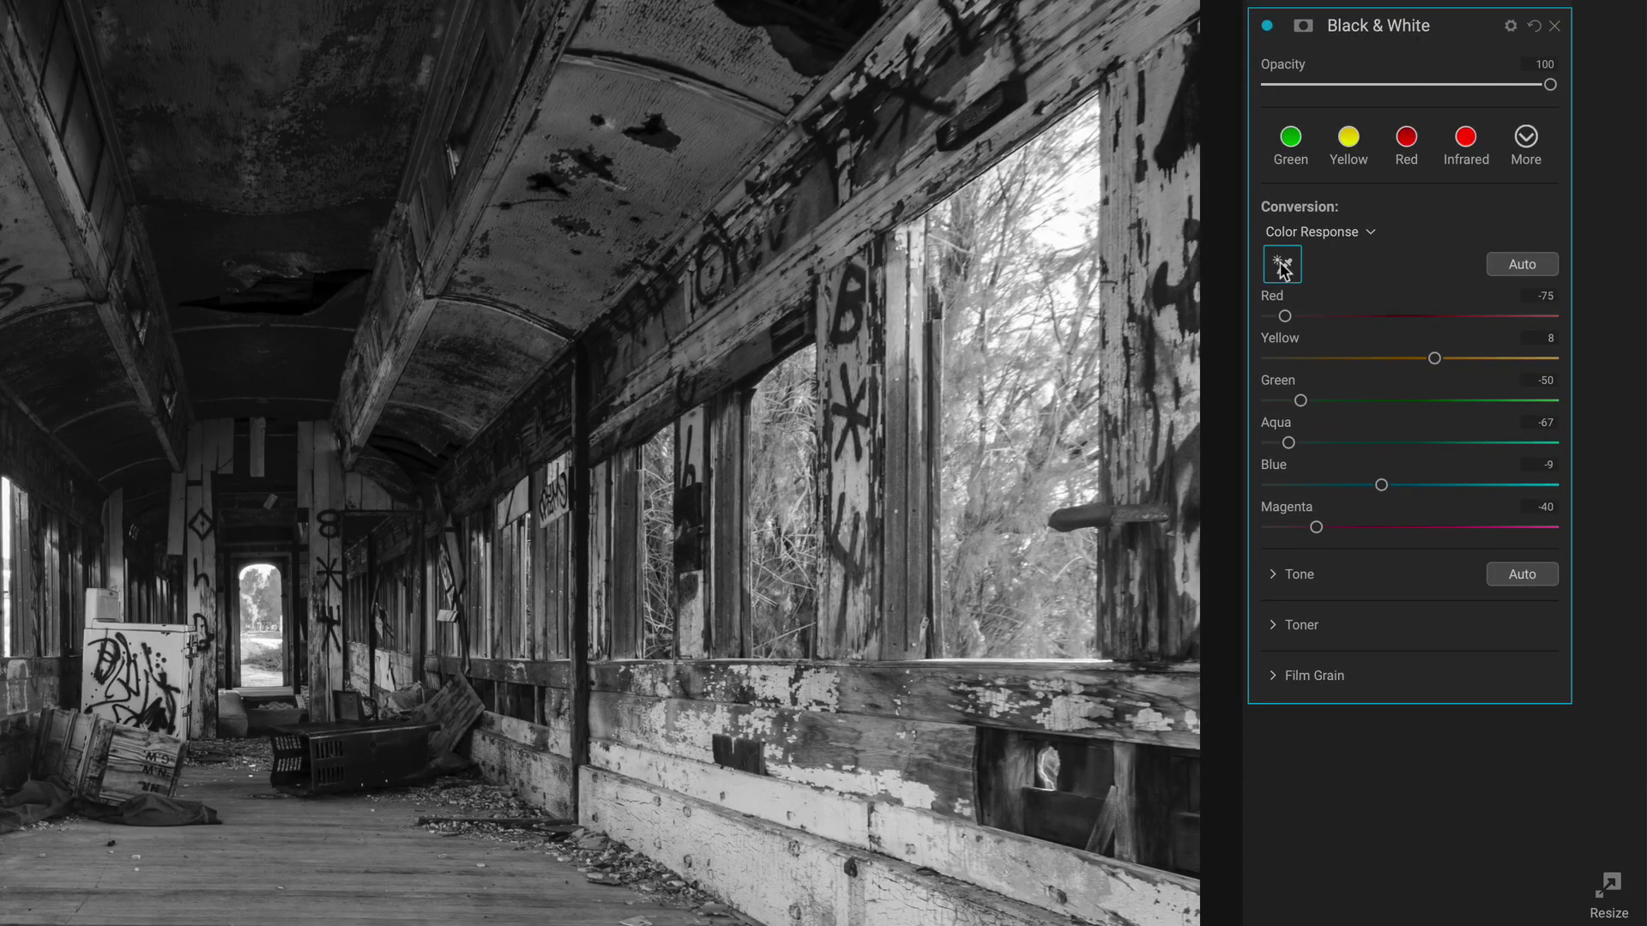
{"action": "left_click", "coordinate": [1284, 271]}
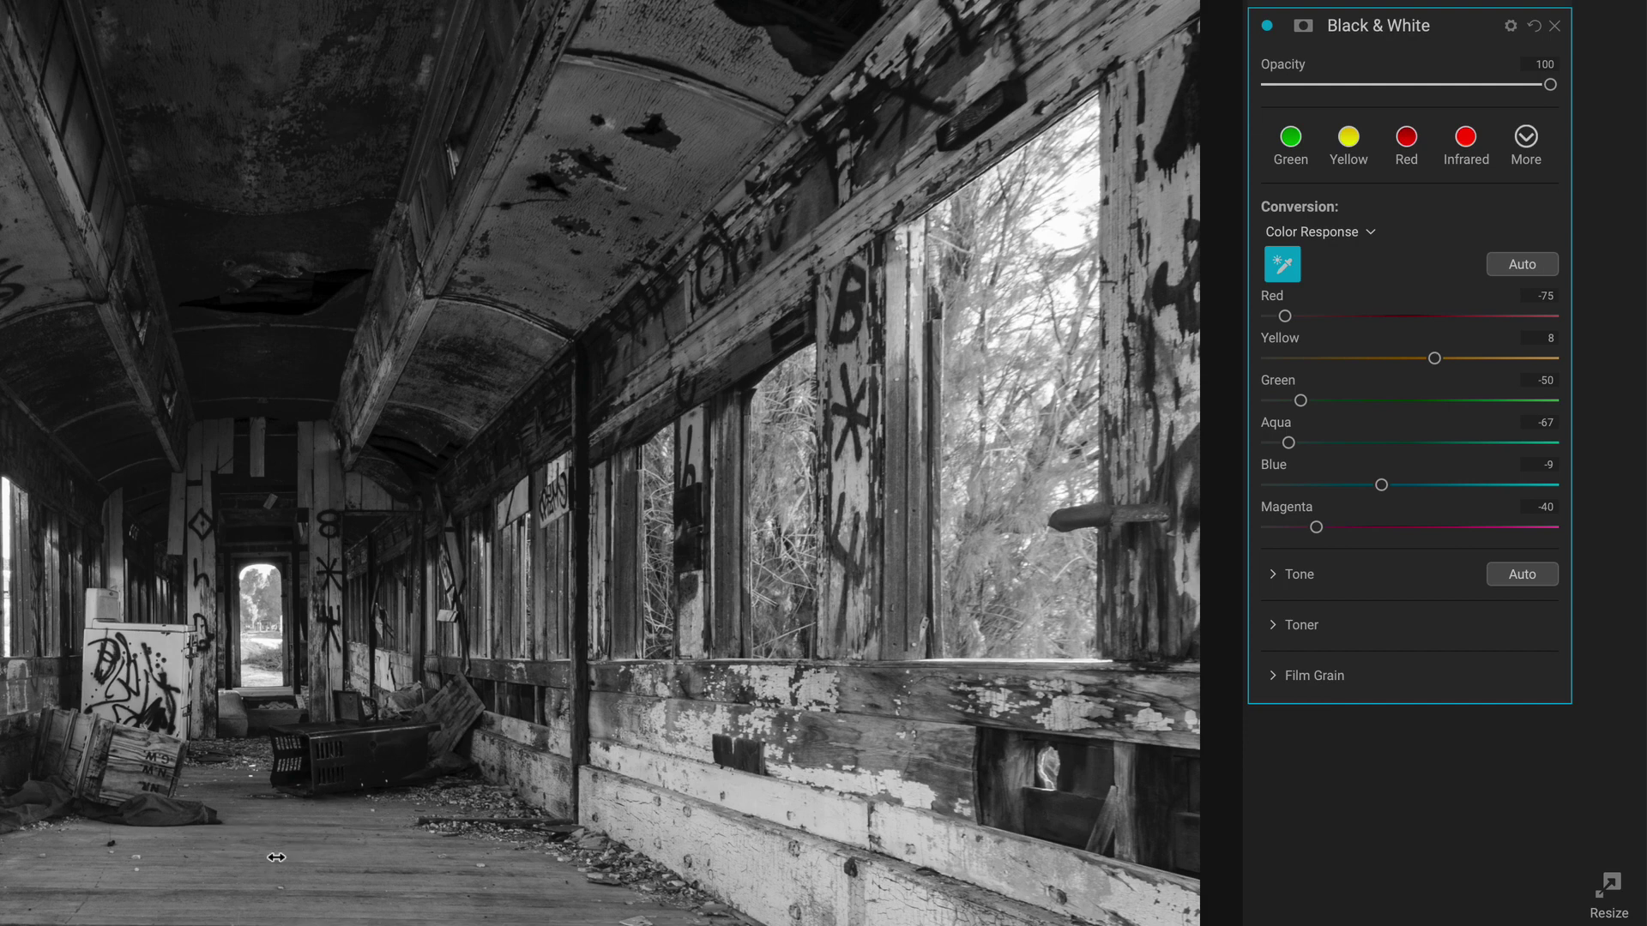
{"action": "left_click_drag", "start_coordinate": [276, 857], "coordinate": [497, 858]}
{"action": "left_click_drag", "start_coordinate": [263, 848], "coordinate": [423, 828]}
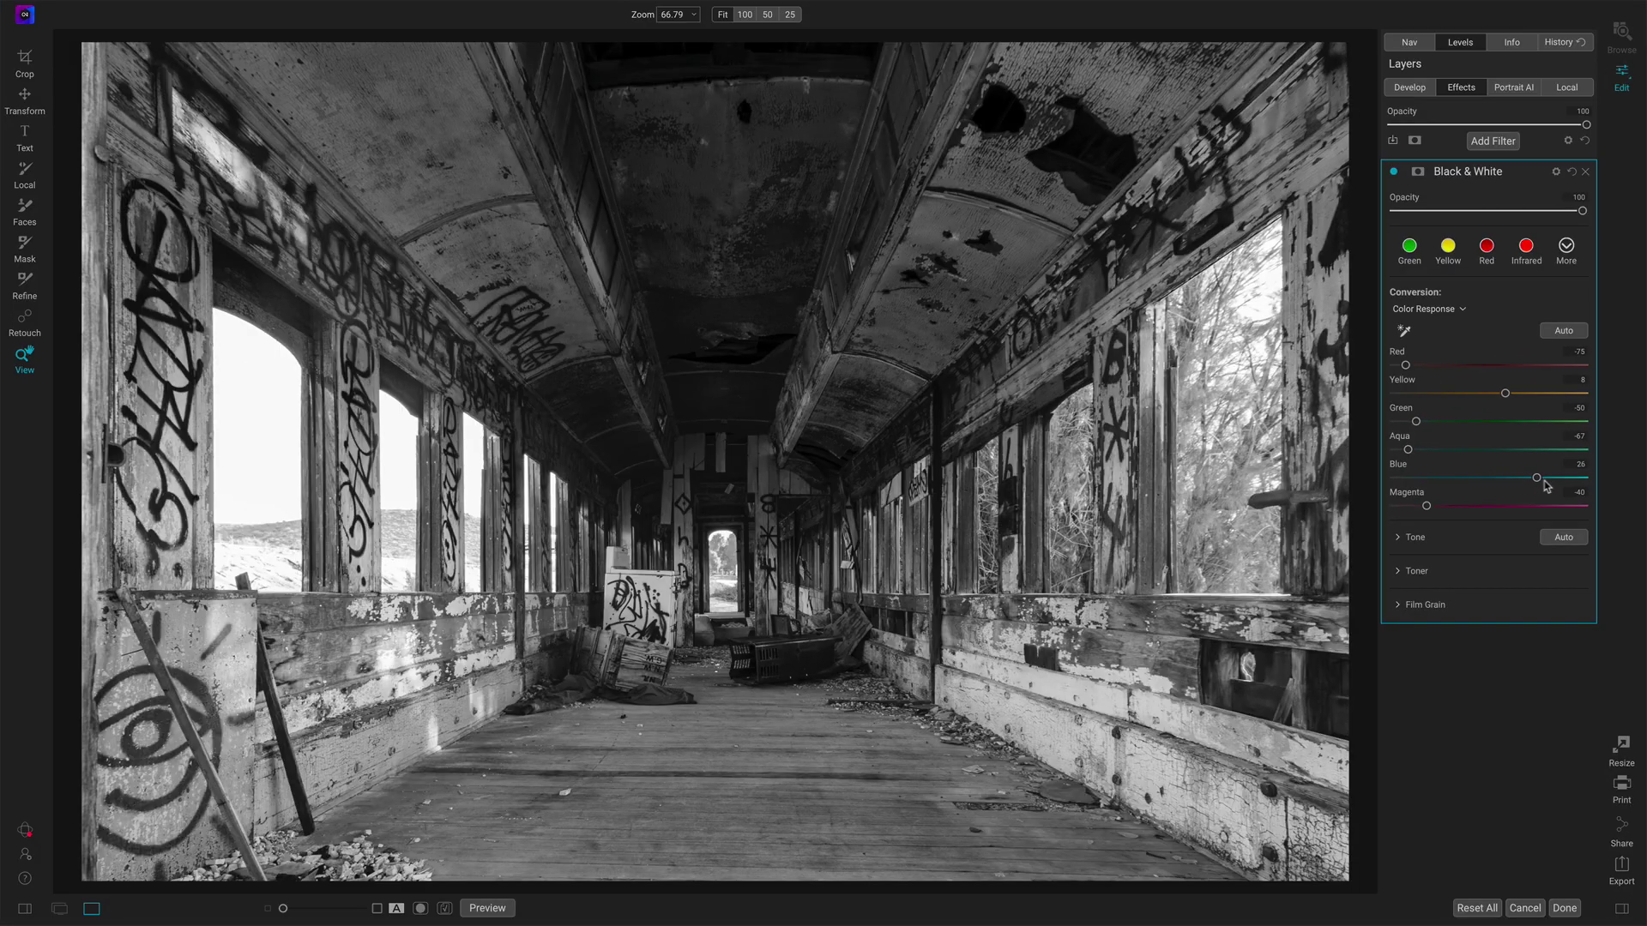
Step: Set the Blue response to 6 and darken the Red response to -85
{"action": "mouse_move", "coordinate": [1486, 478]}
{"action": "left_mouse_down"}
{"action": "mouse_move", "coordinate": [1433, 479]}
{"action": "mouse_move", "coordinate": [1501, 482]}
{"action": "left_mouse_up"}
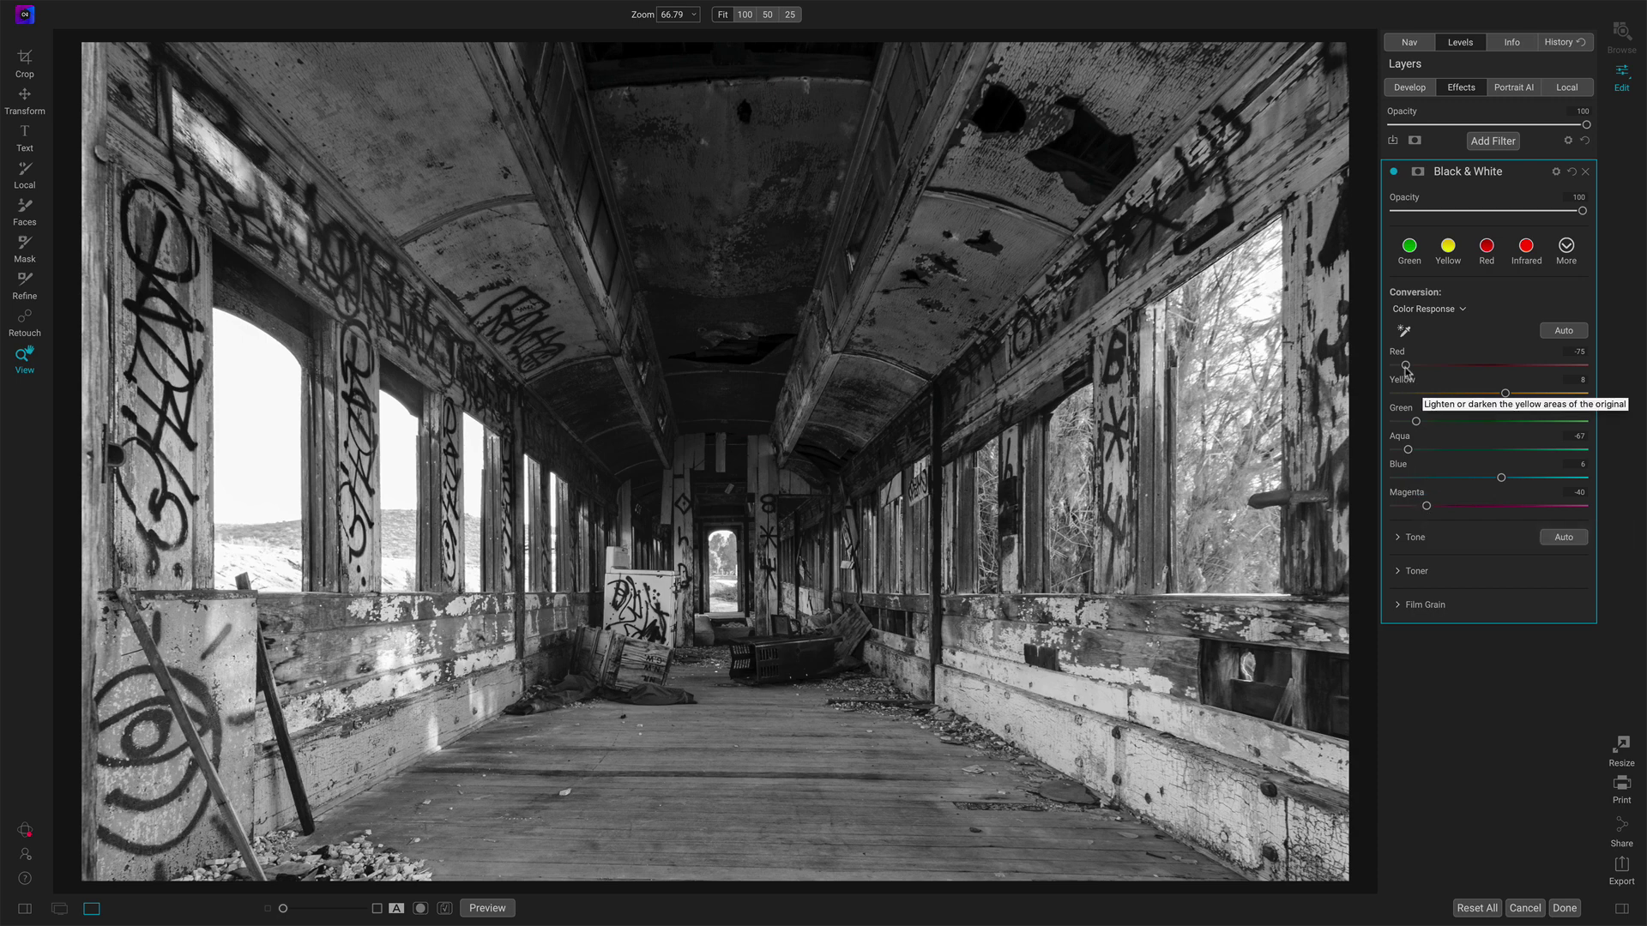
{"action": "left_click_drag", "start_coordinate": [1404, 367], "coordinate": [1402, 367]}
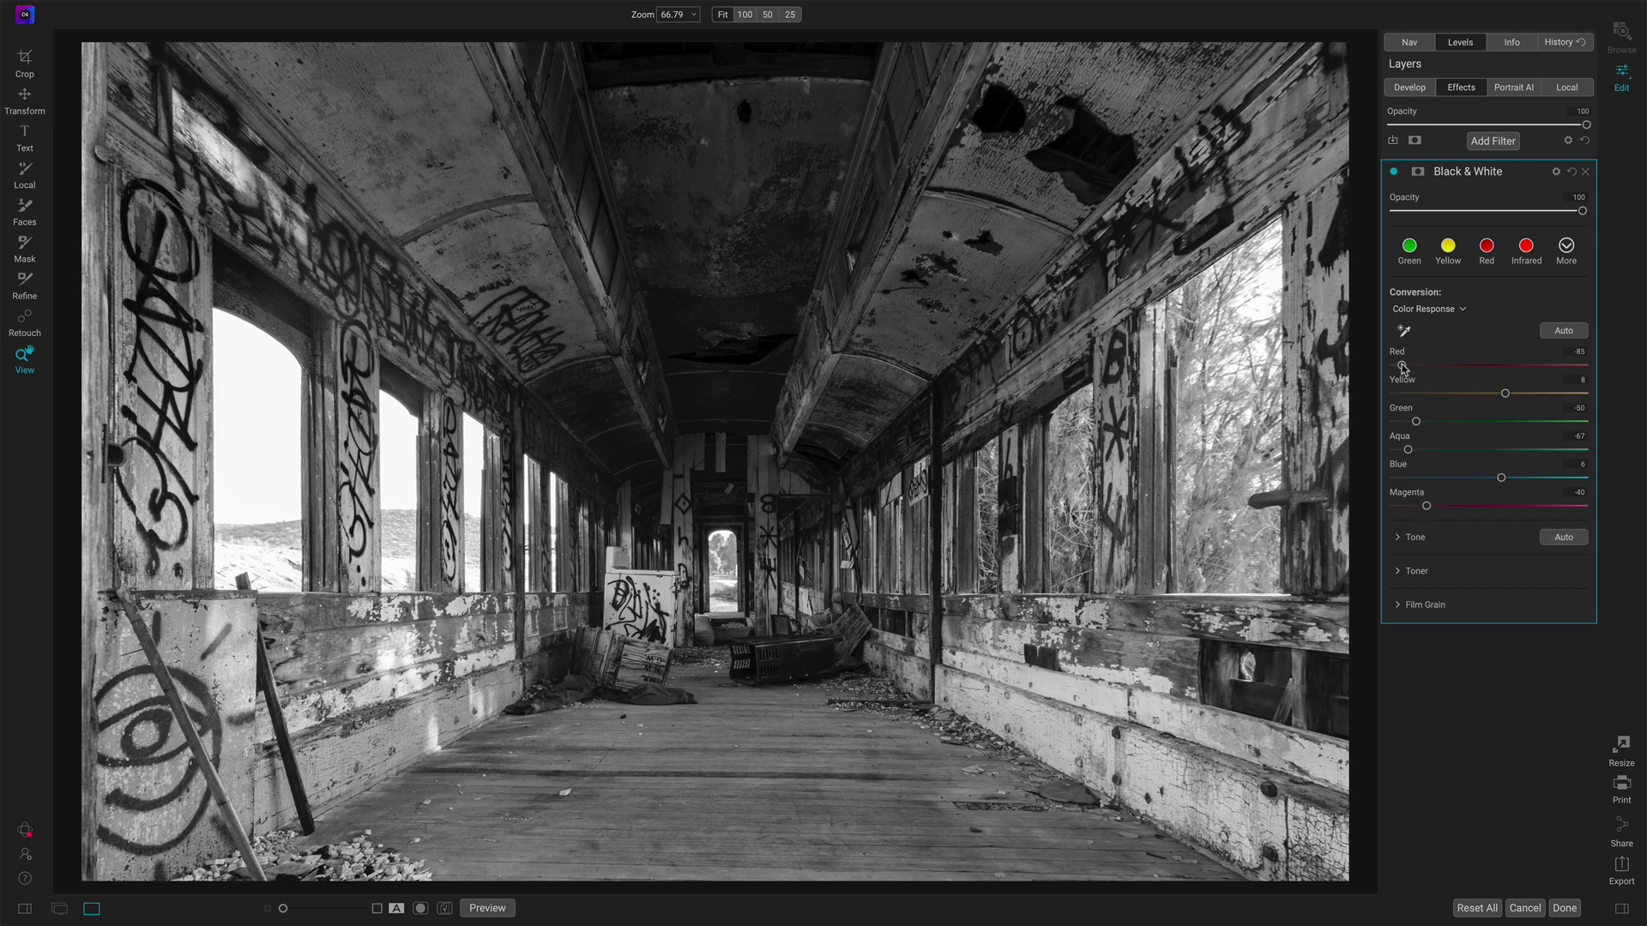
{"action": "mouse_move", "coordinate": [1507, 396]}
{"action": "left_mouse_down"}
{"action": "mouse_move", "coordinate": [1428, 396]}
{"action": "mouse_move", "coordinate": [1505, 399]}
{"action": "left_mouse_up"}
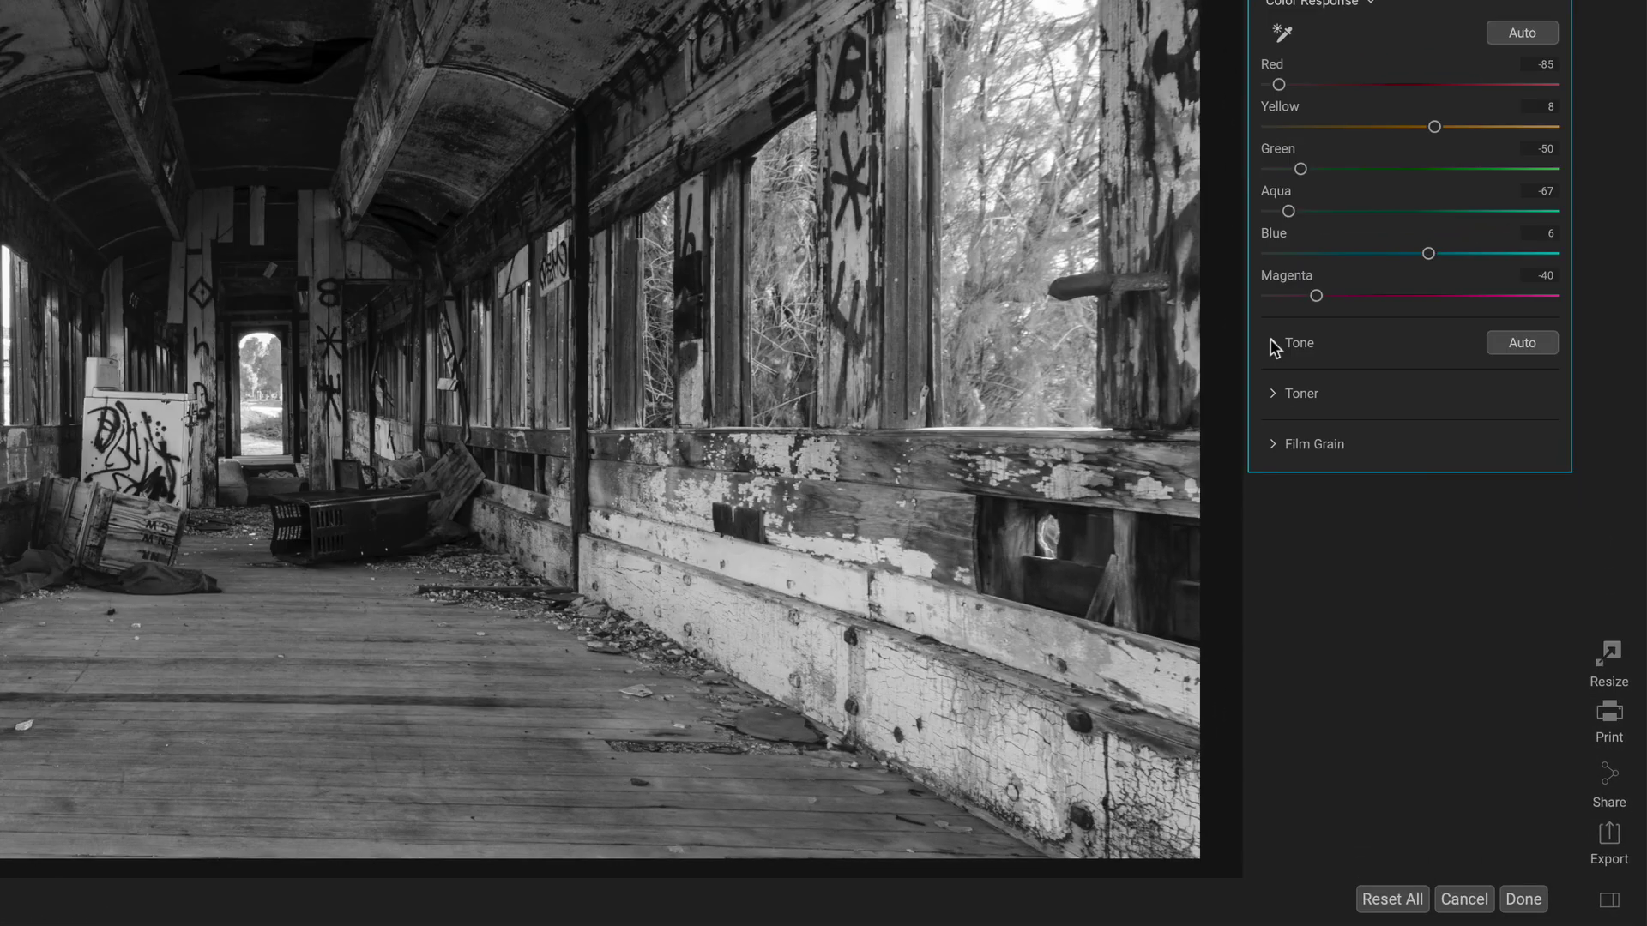
Step: Refine the black-and-white tone by raising Shadows to about 20, slightly increasing Contrast, and adjusting Blacks and Detail
{"action": "left_click", "coordinate": [1398, 537]}
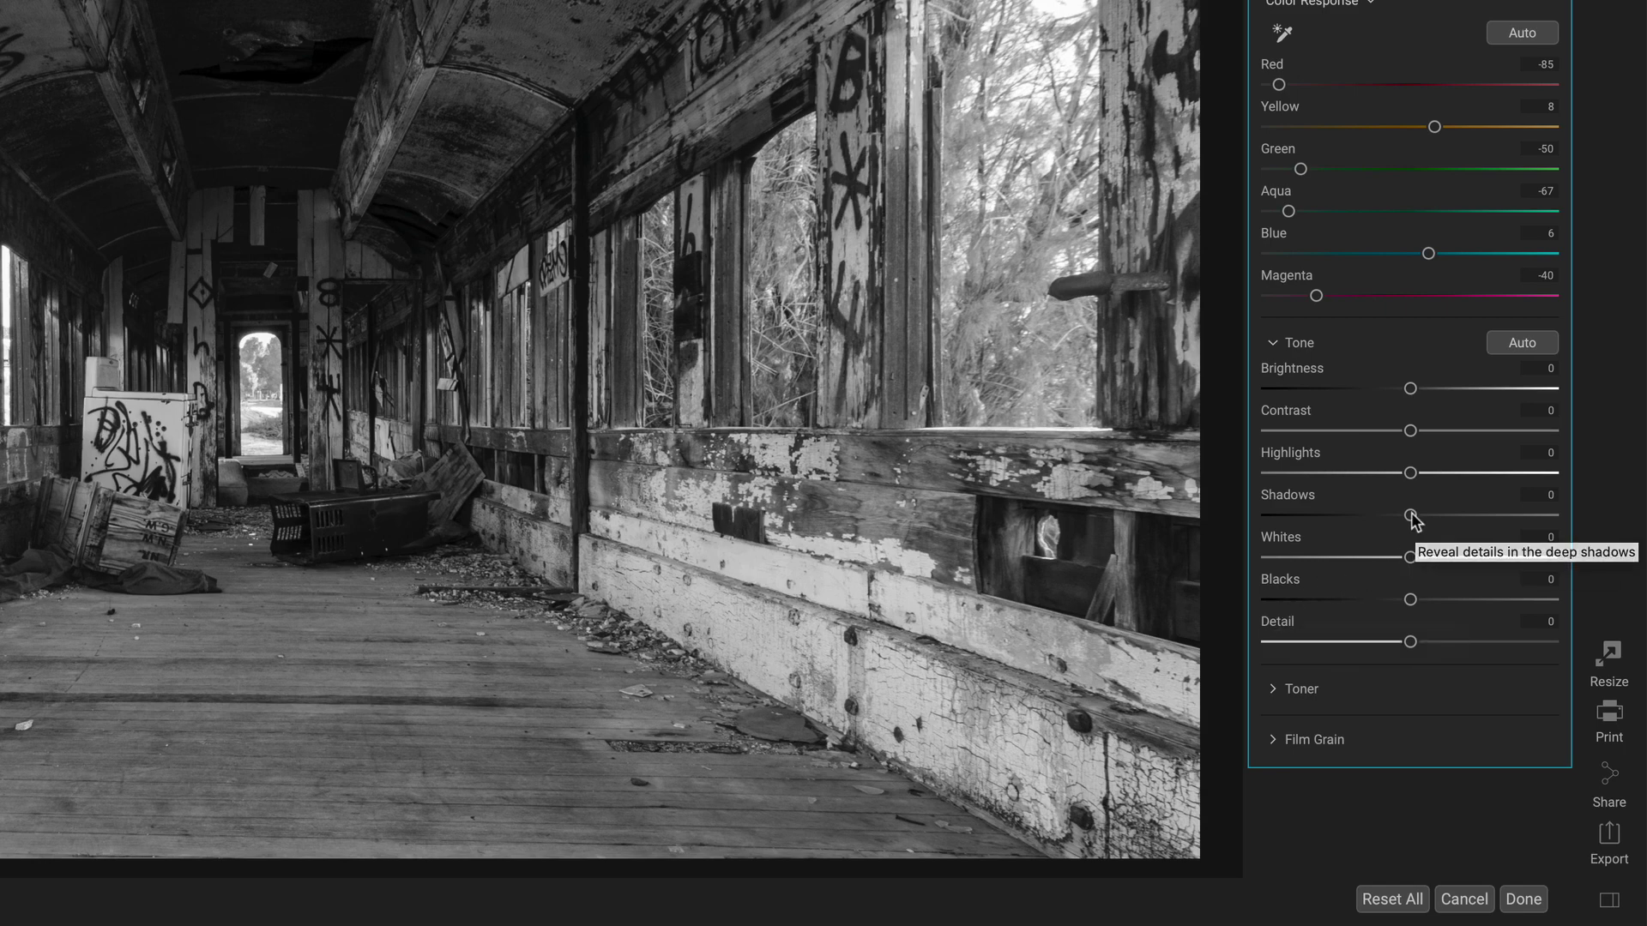
{"action": "left_click_drag", "start_coordinate": [1413, 517], "coordinate": [1475, 517]}
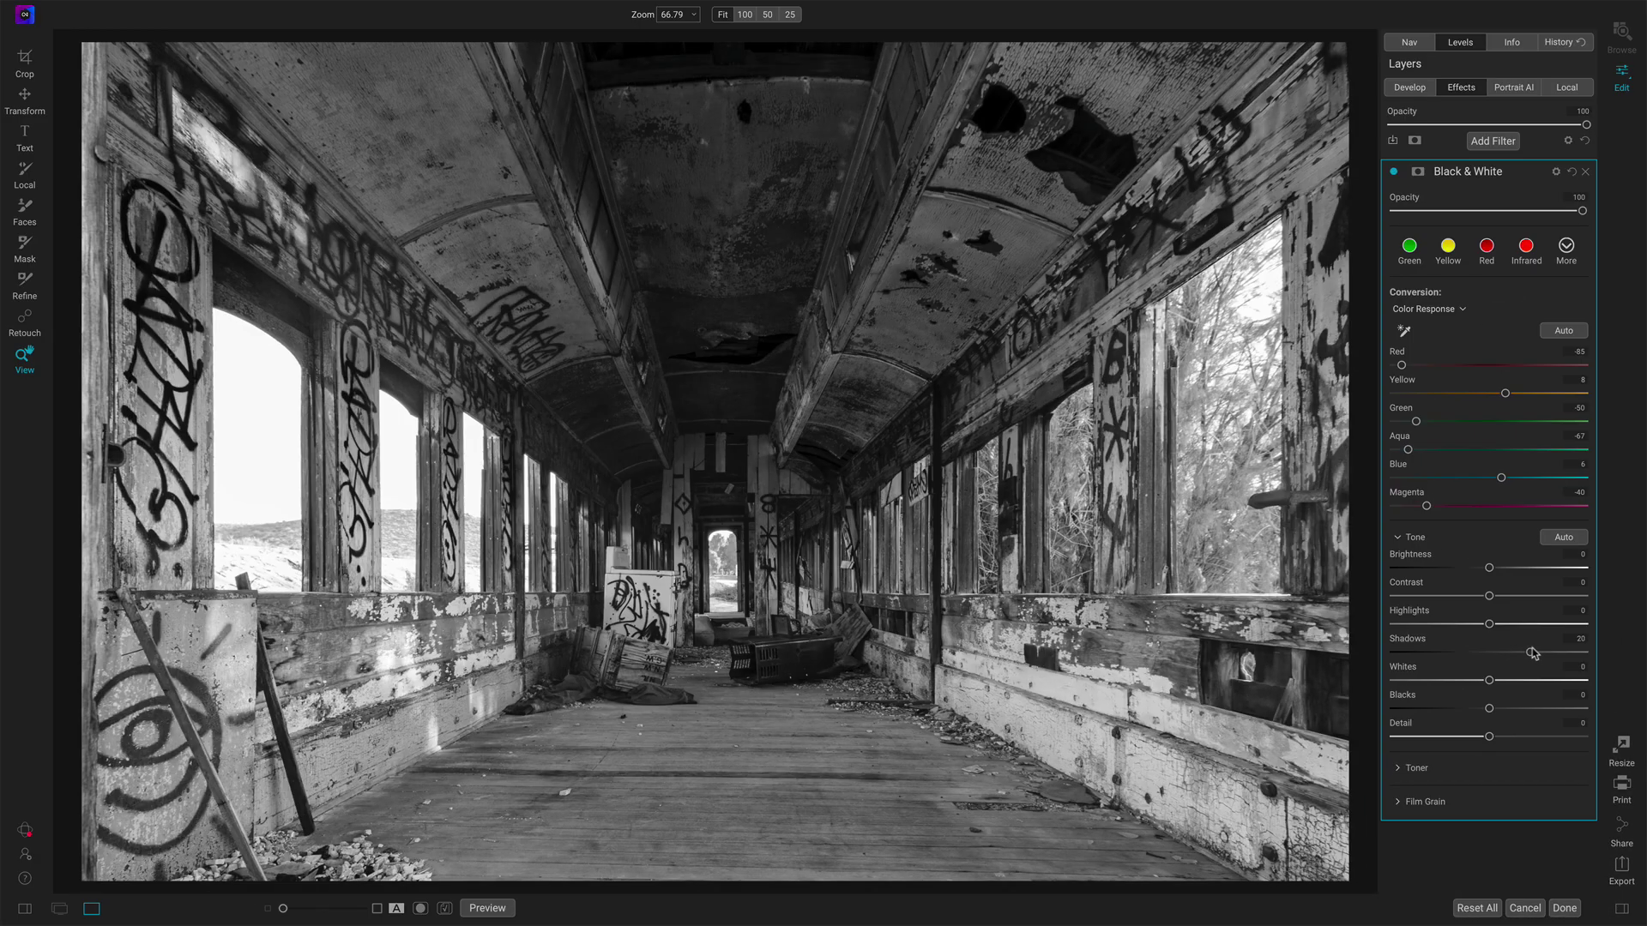
{"action": "left_click_drag", "start_coordinate": [1533, 654], "coordinate": [1535, 654]}
{"action": "left_click_drag", "start_coordinate": [1490, 708], "coordinate": [1509, 739]}
{"action": "left_click_drag", "start_coordinate": [1494, 598], "coordinate": [1500, 598]}
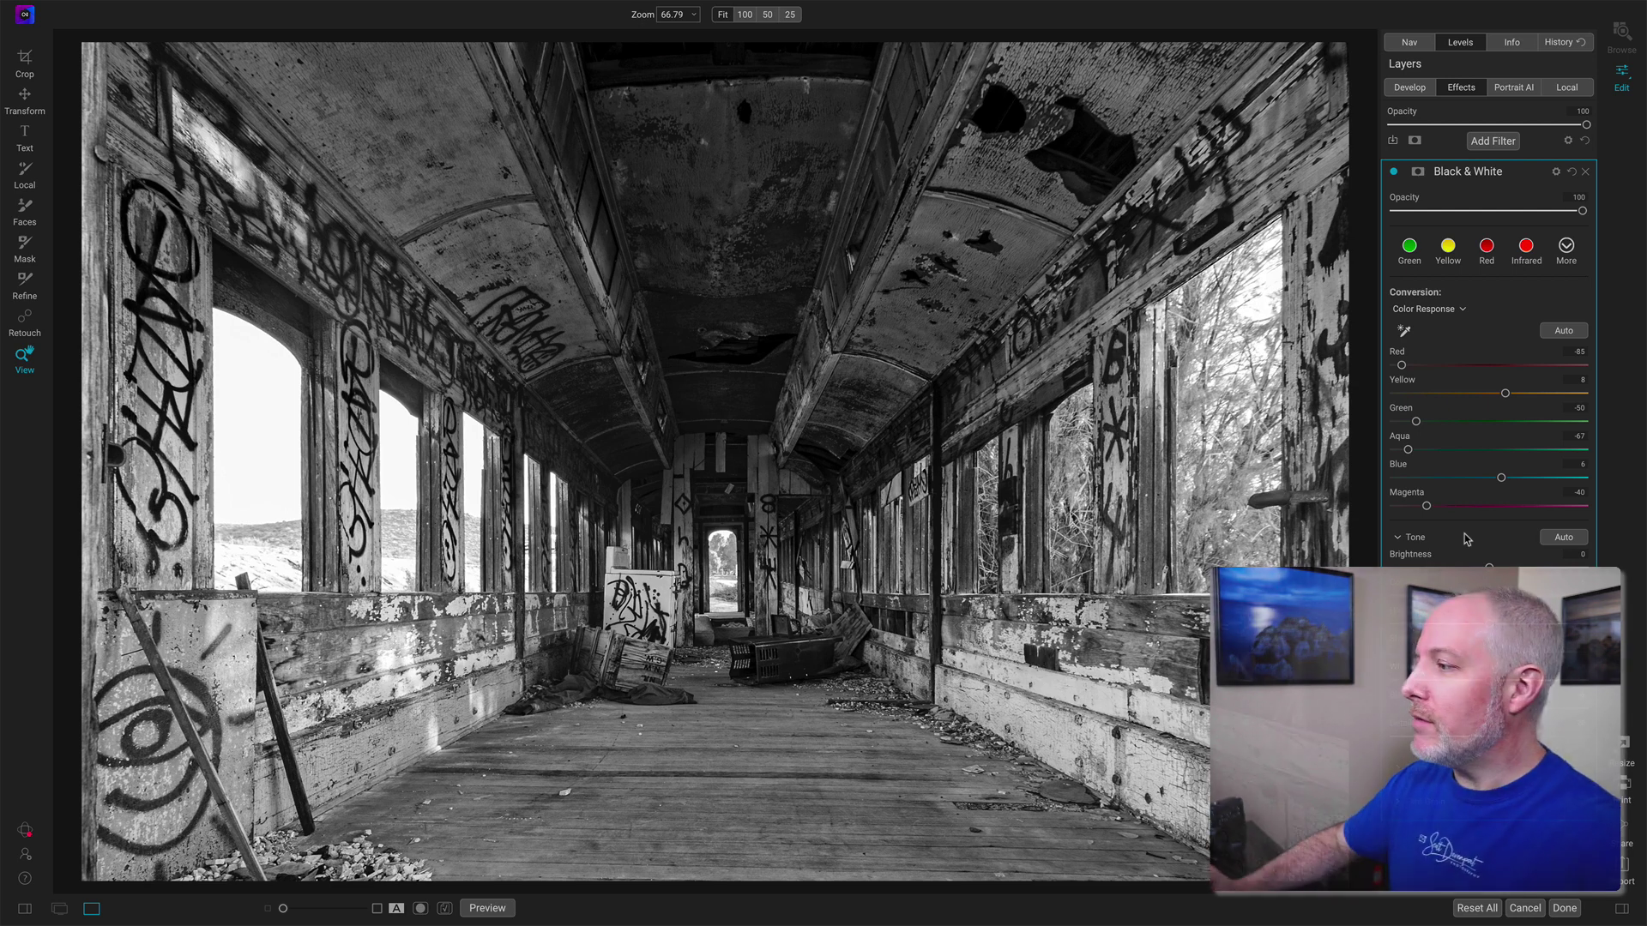
{"action": "left_click", "coordinate": [1399, 539]}
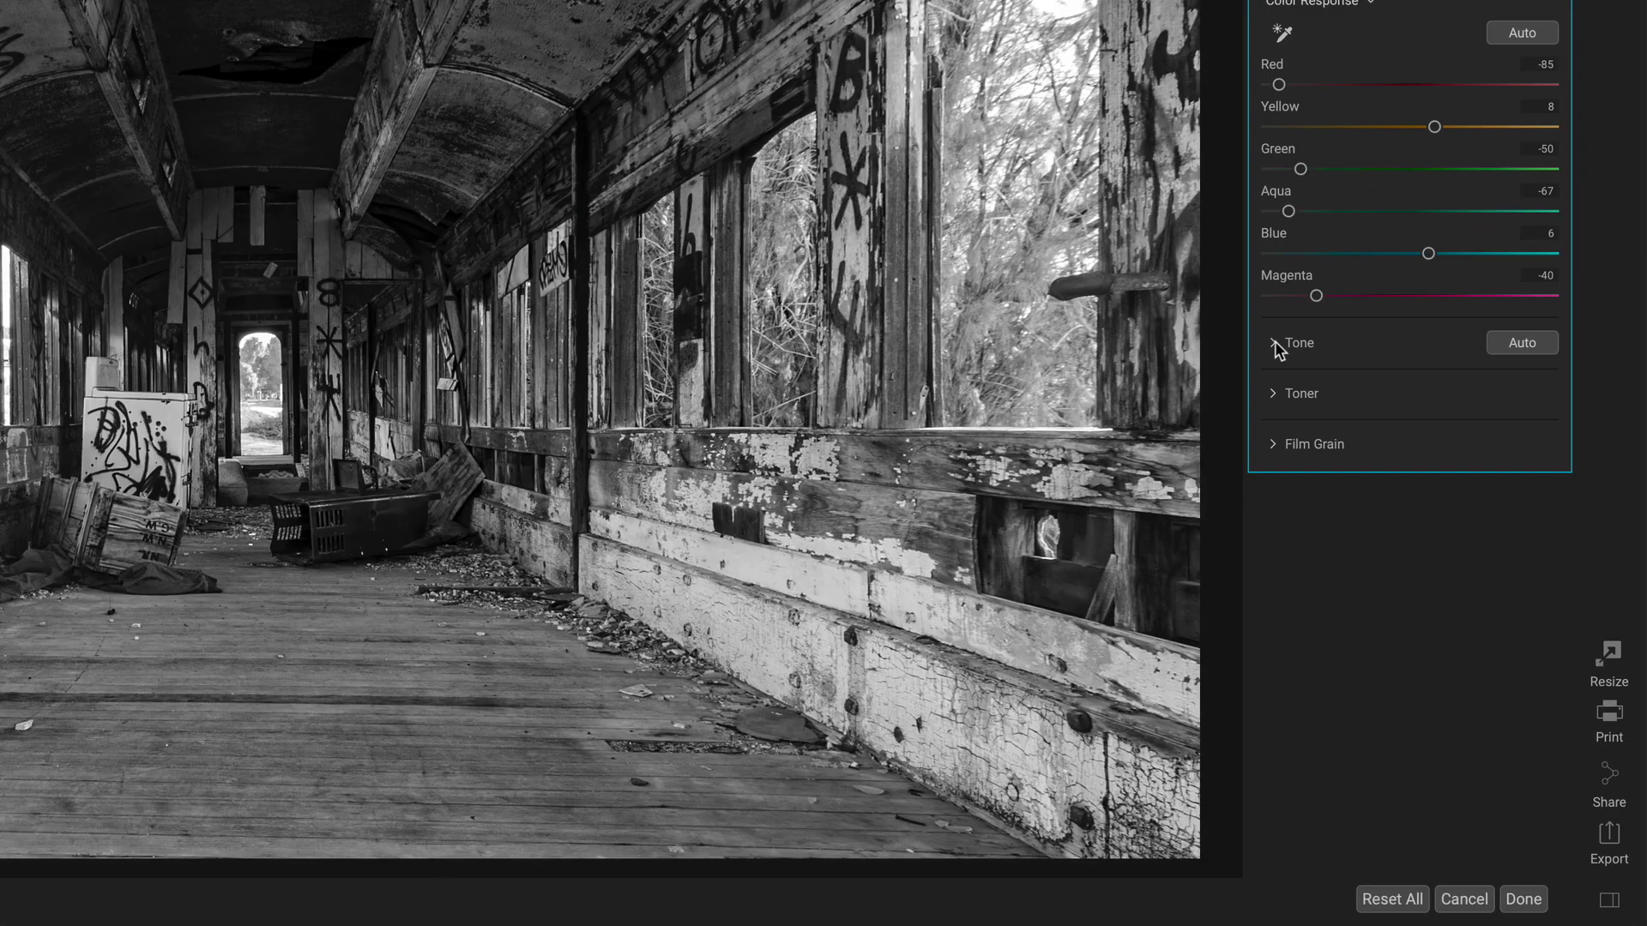
Step: Tone the black-and-white photo with the Black Tea 1 toner preset
{"action": "left_click", "coordinate": [1273, 392]}
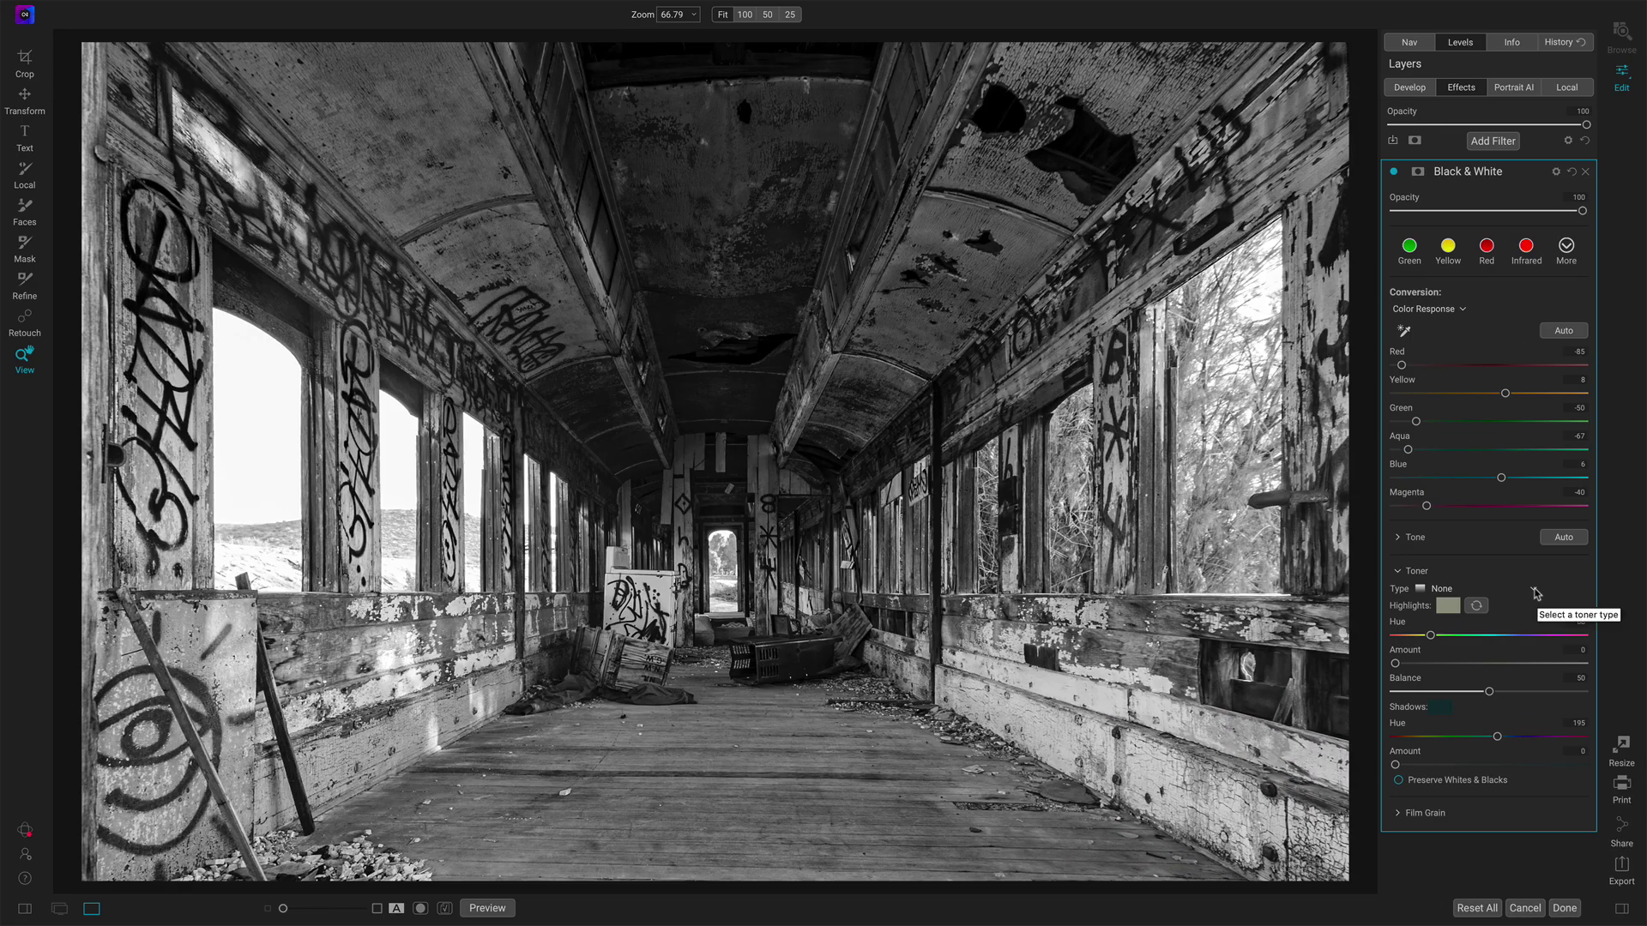
{"action": "left_click", "coordinate": [1536, 593]}
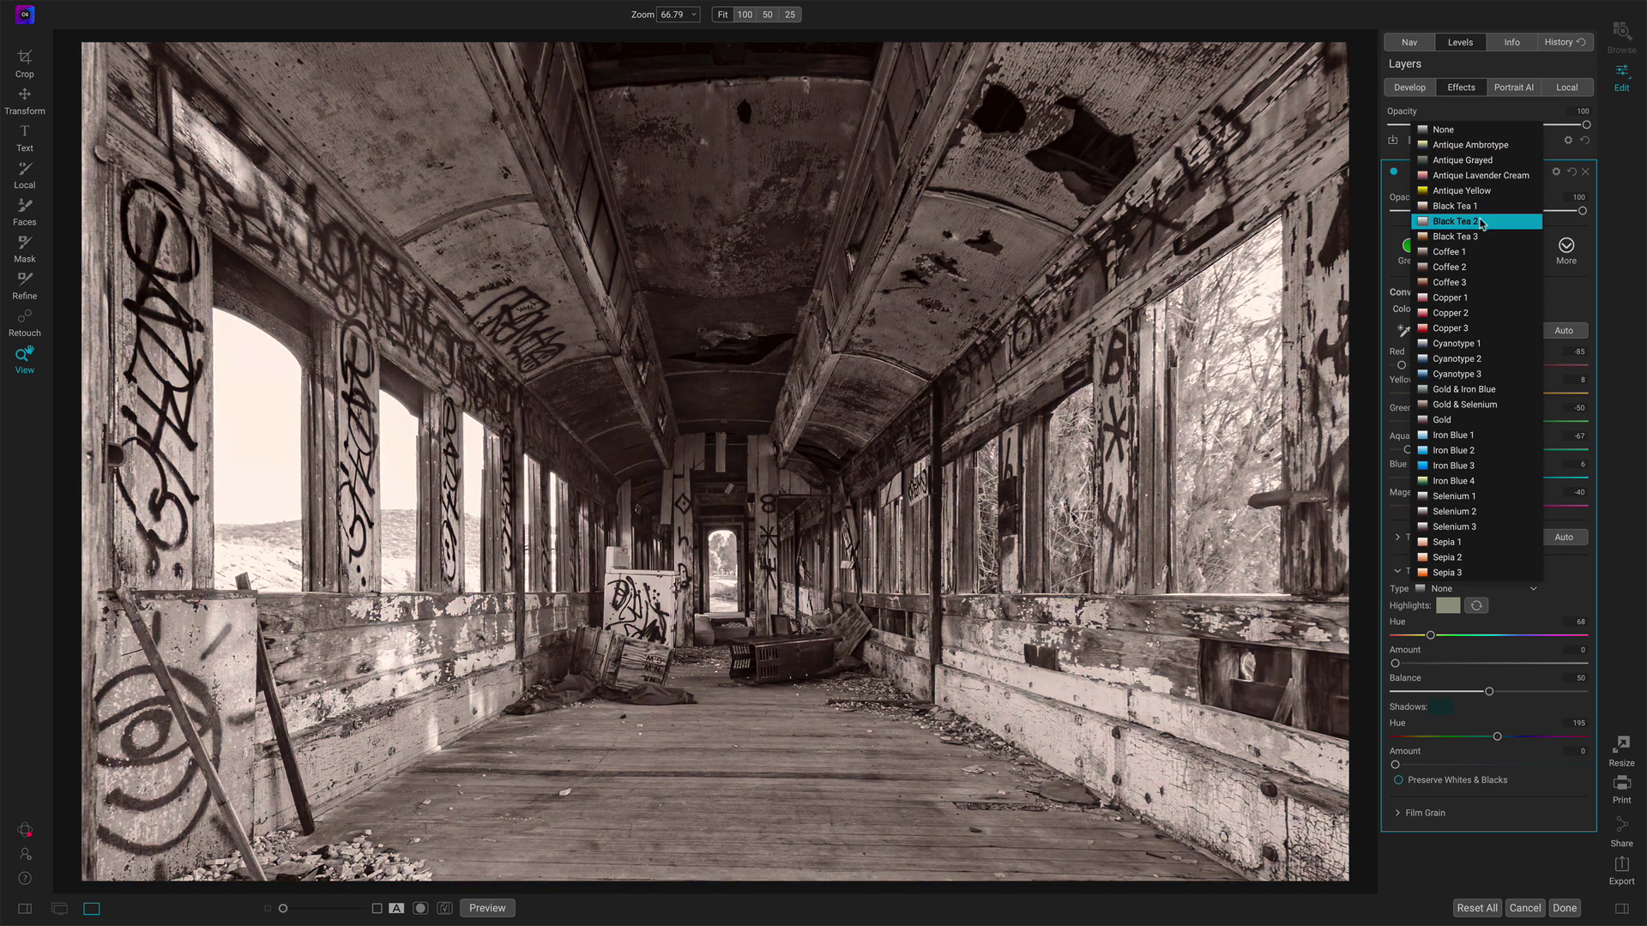
{"action": "left_click", "coordinate": [1482, 208]}
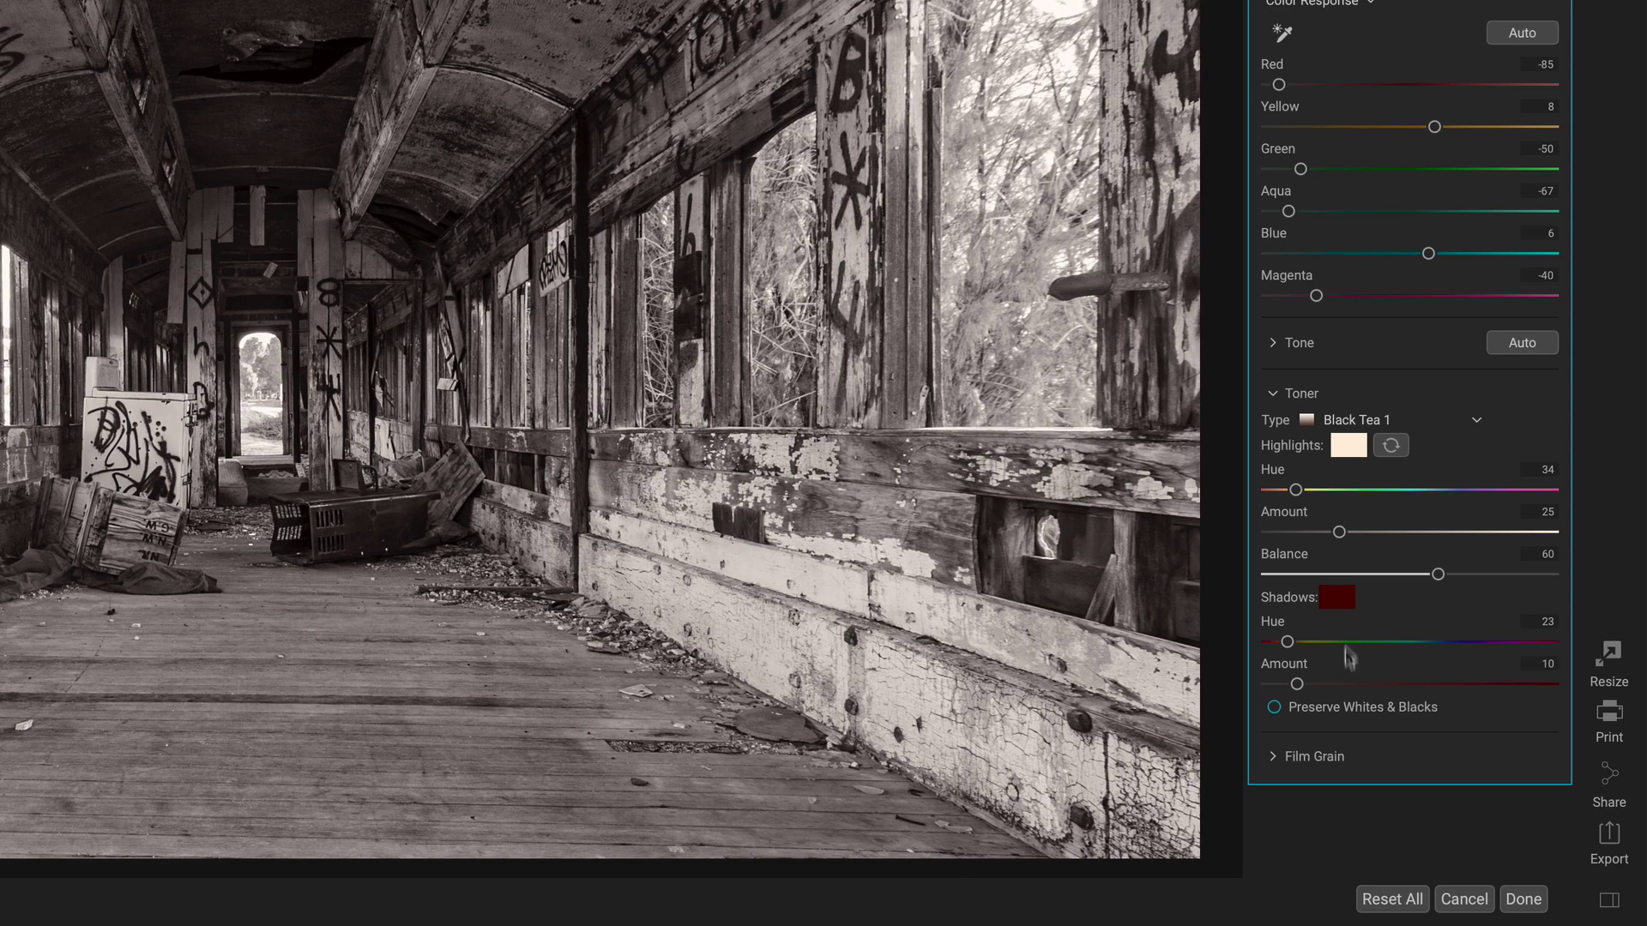
Step: Preserve whites and blacks in the toner and set its amounts to 17 for highlights and 6 for shadows
{"action": "left_click", "coordinate": [1274, 712]}
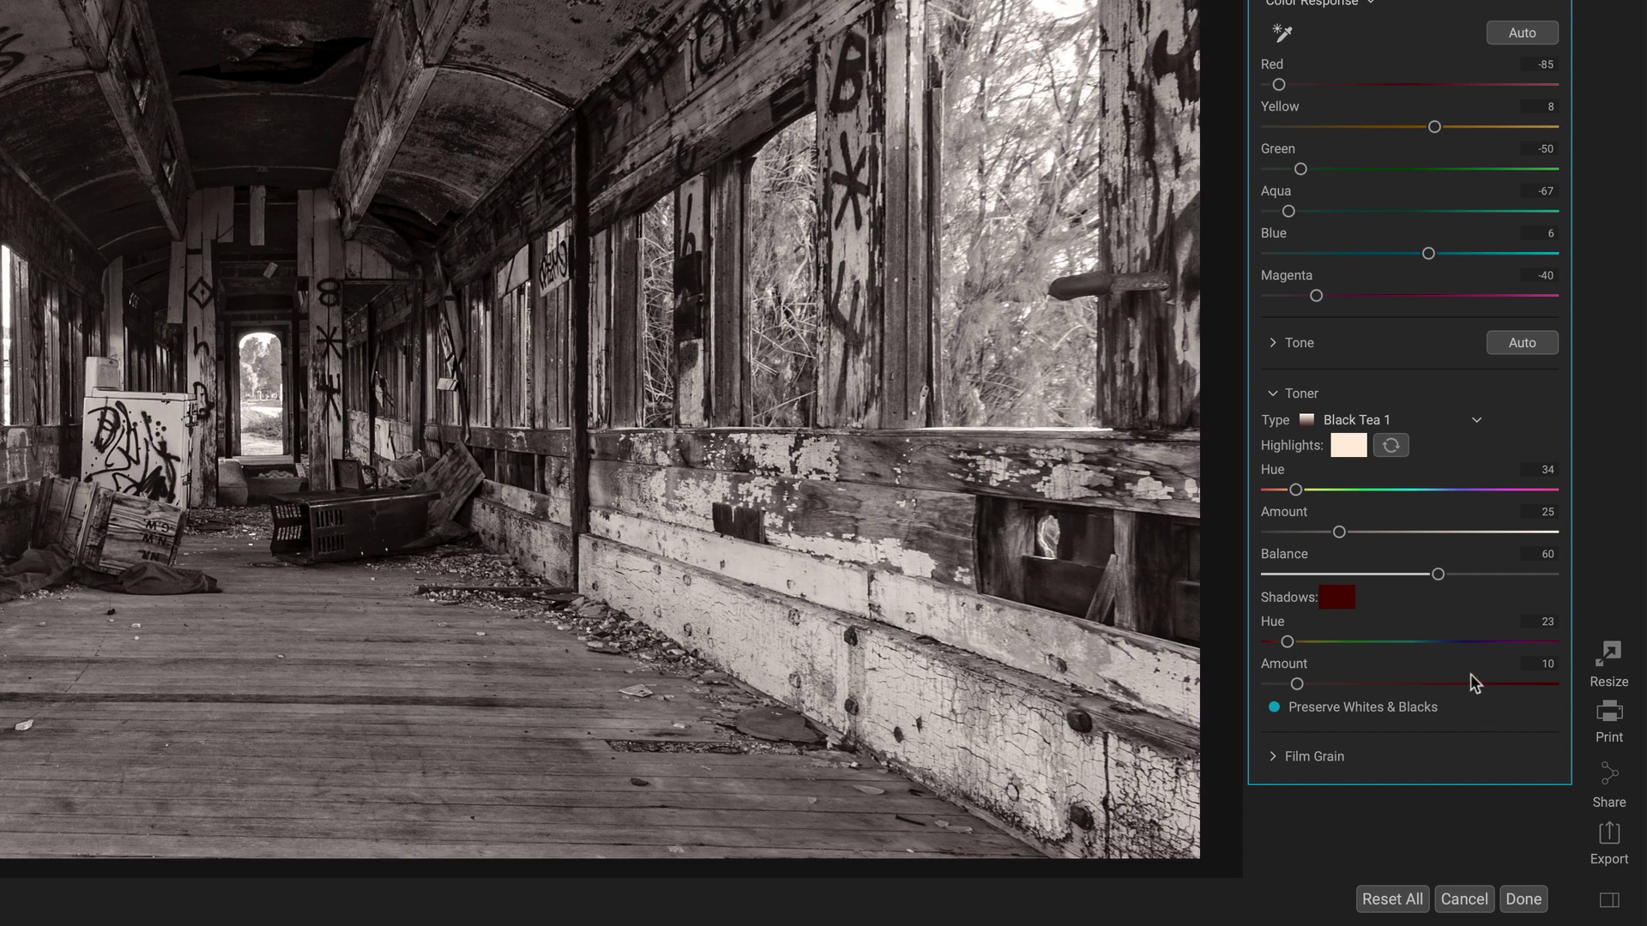
{"action": "left_click", "coordinate": [1318, 533]}
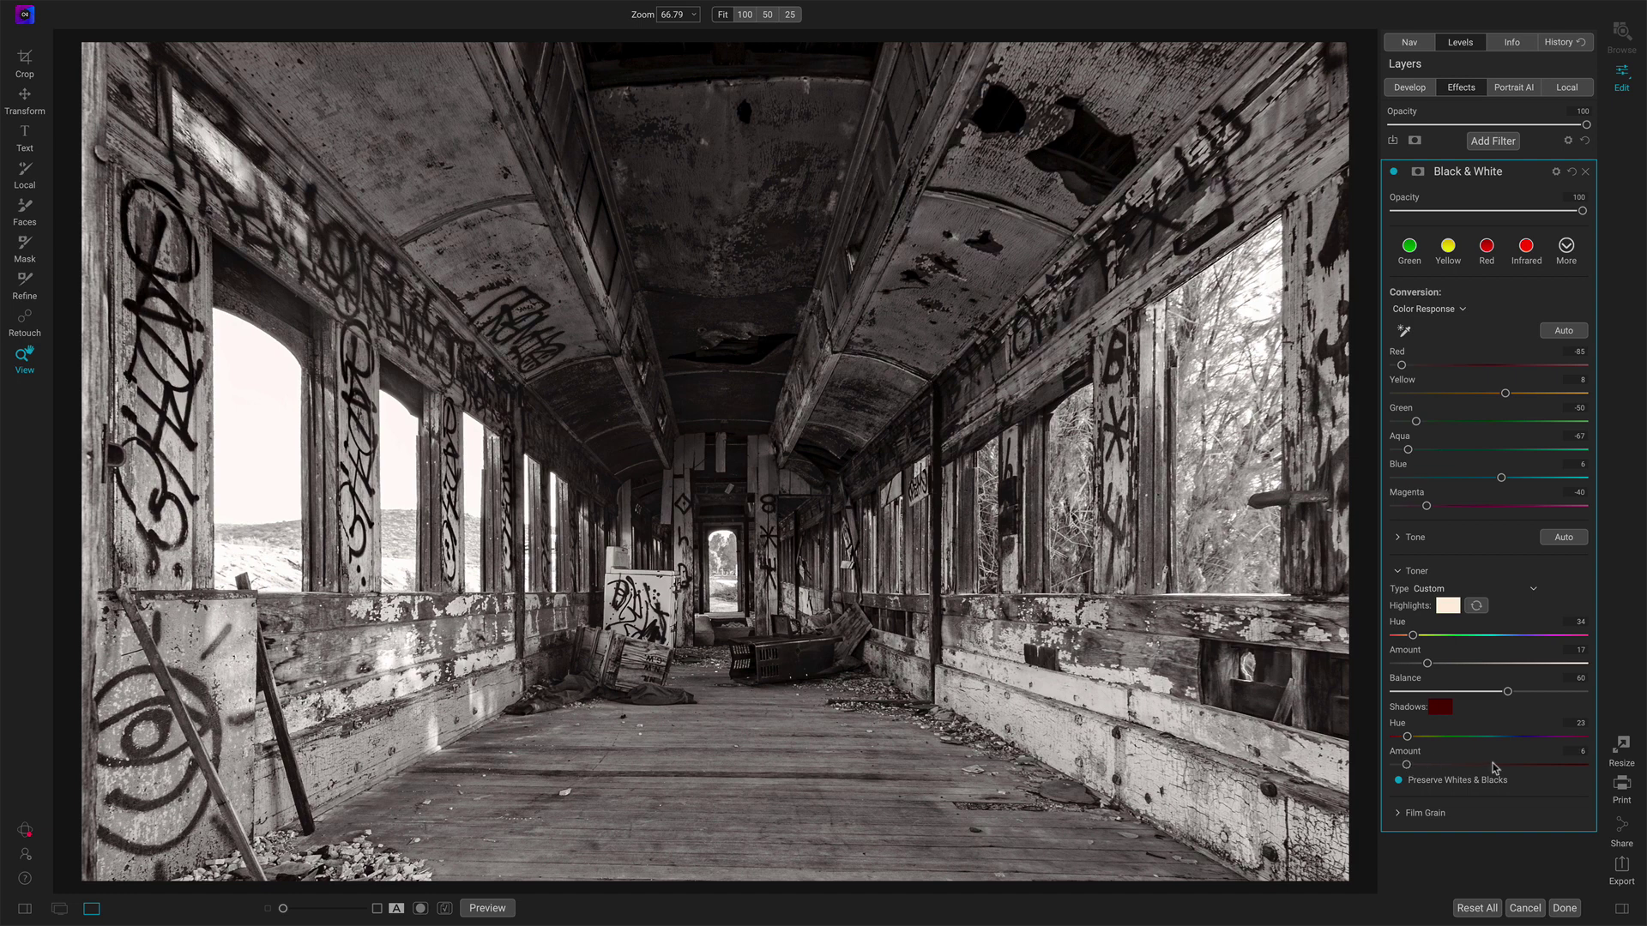
{"action": "left_click", "coordinate": [1400, 572]}
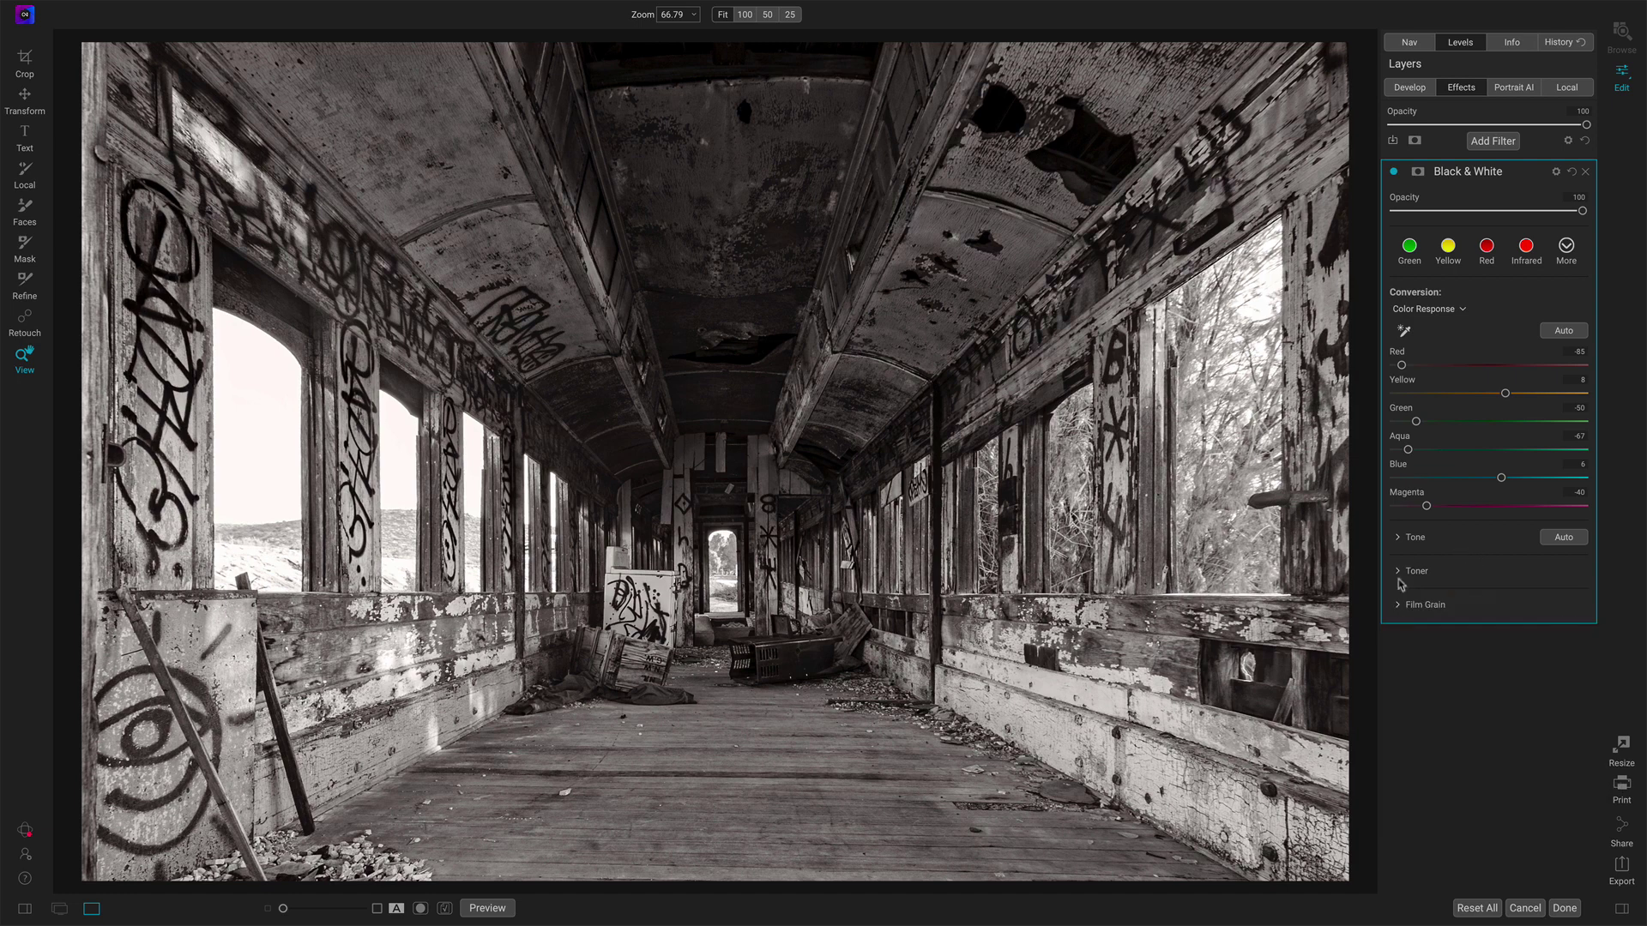
Step: Add Ilford Delta 100 film grain to the photo and compare the filtered result with the original color version
{"action": "left_click", "coordinate": [1400, 607]}
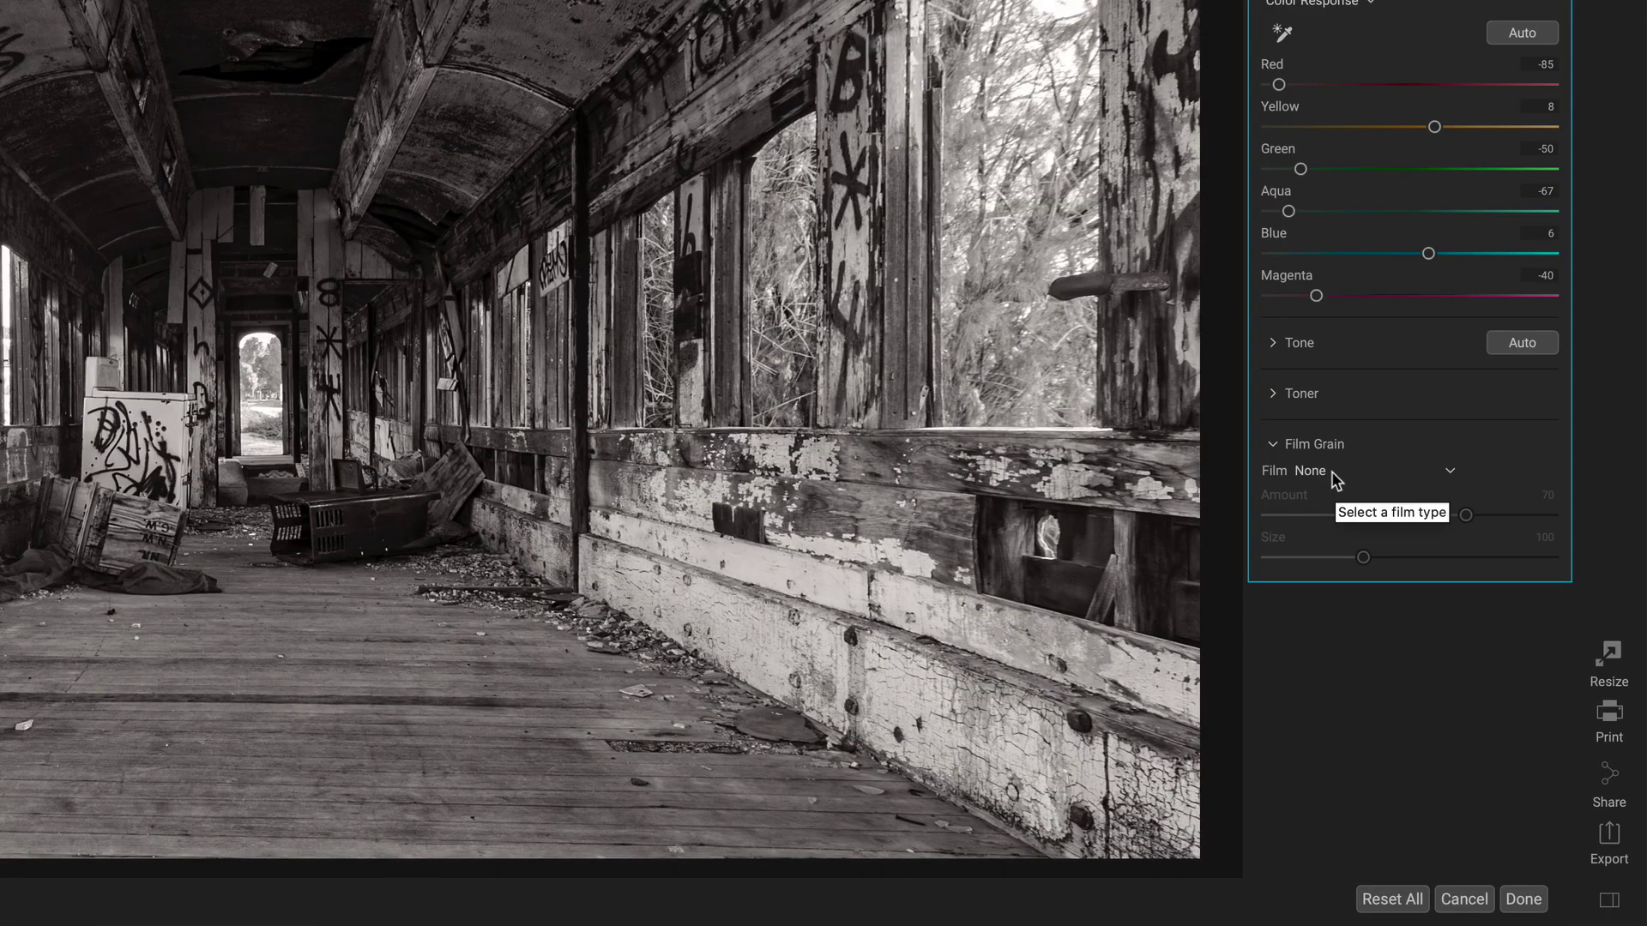
{"action": "left_click", "coordinate": [1331, 471]}
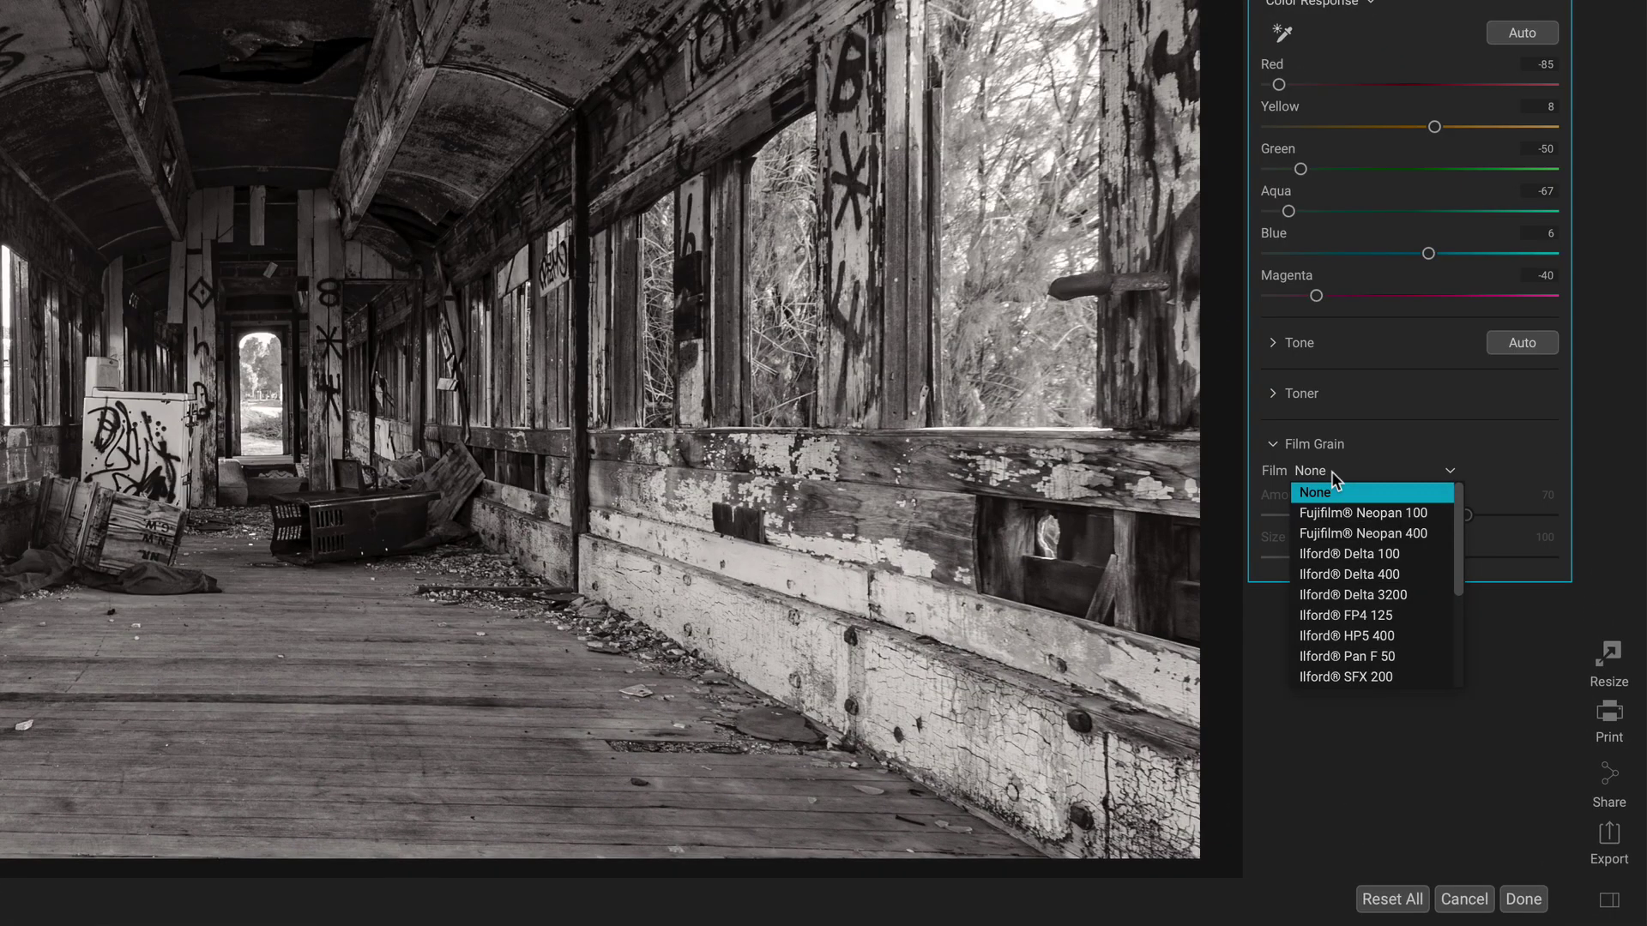
{"action": "left_click", "coordinate": [1340, 554]}
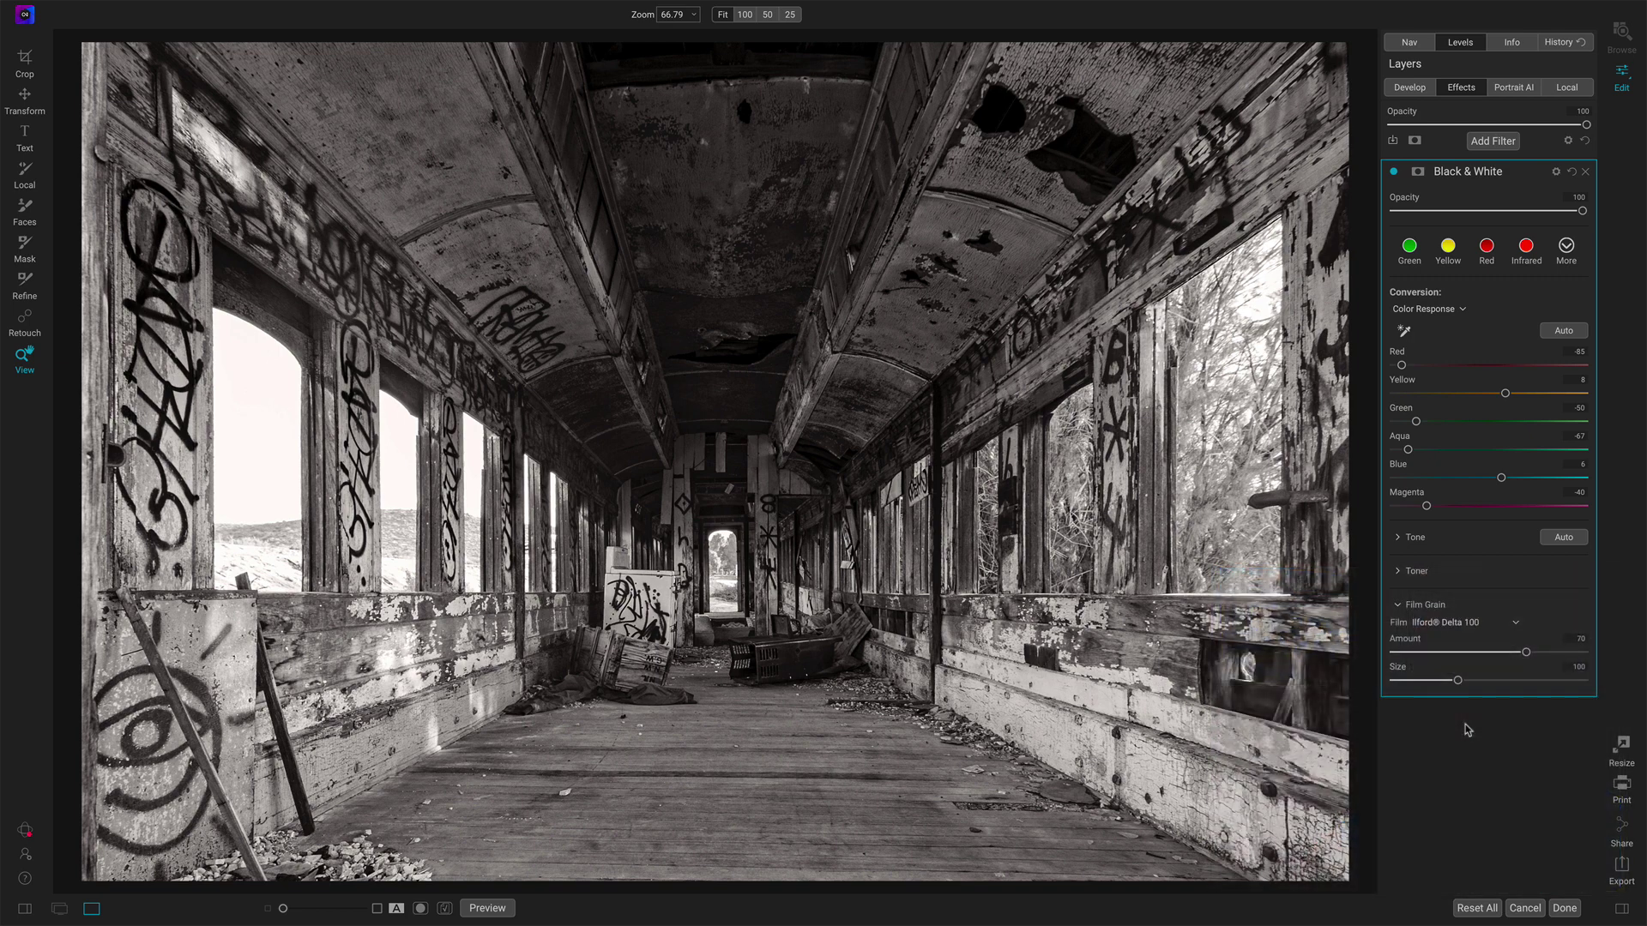
{"action": "left_click", "coordinate": [1480, 652]}
{"action": "left_click", "coordinate": [1428, 606]}
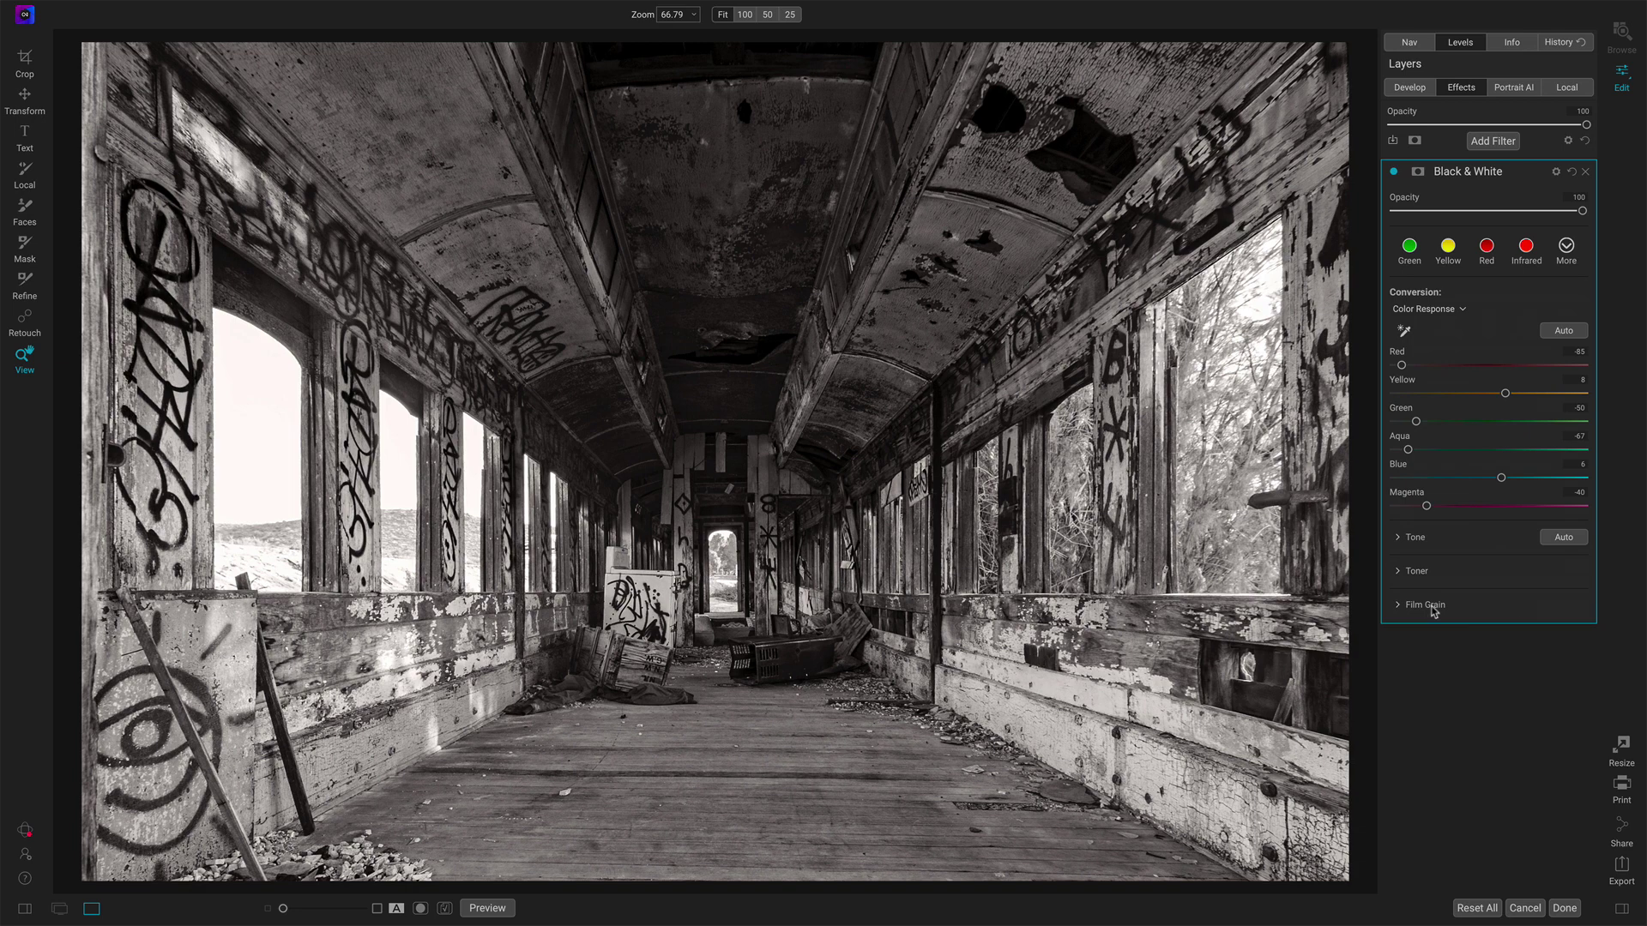
{"action": "left_click", "coordinate": [1394, 173]}
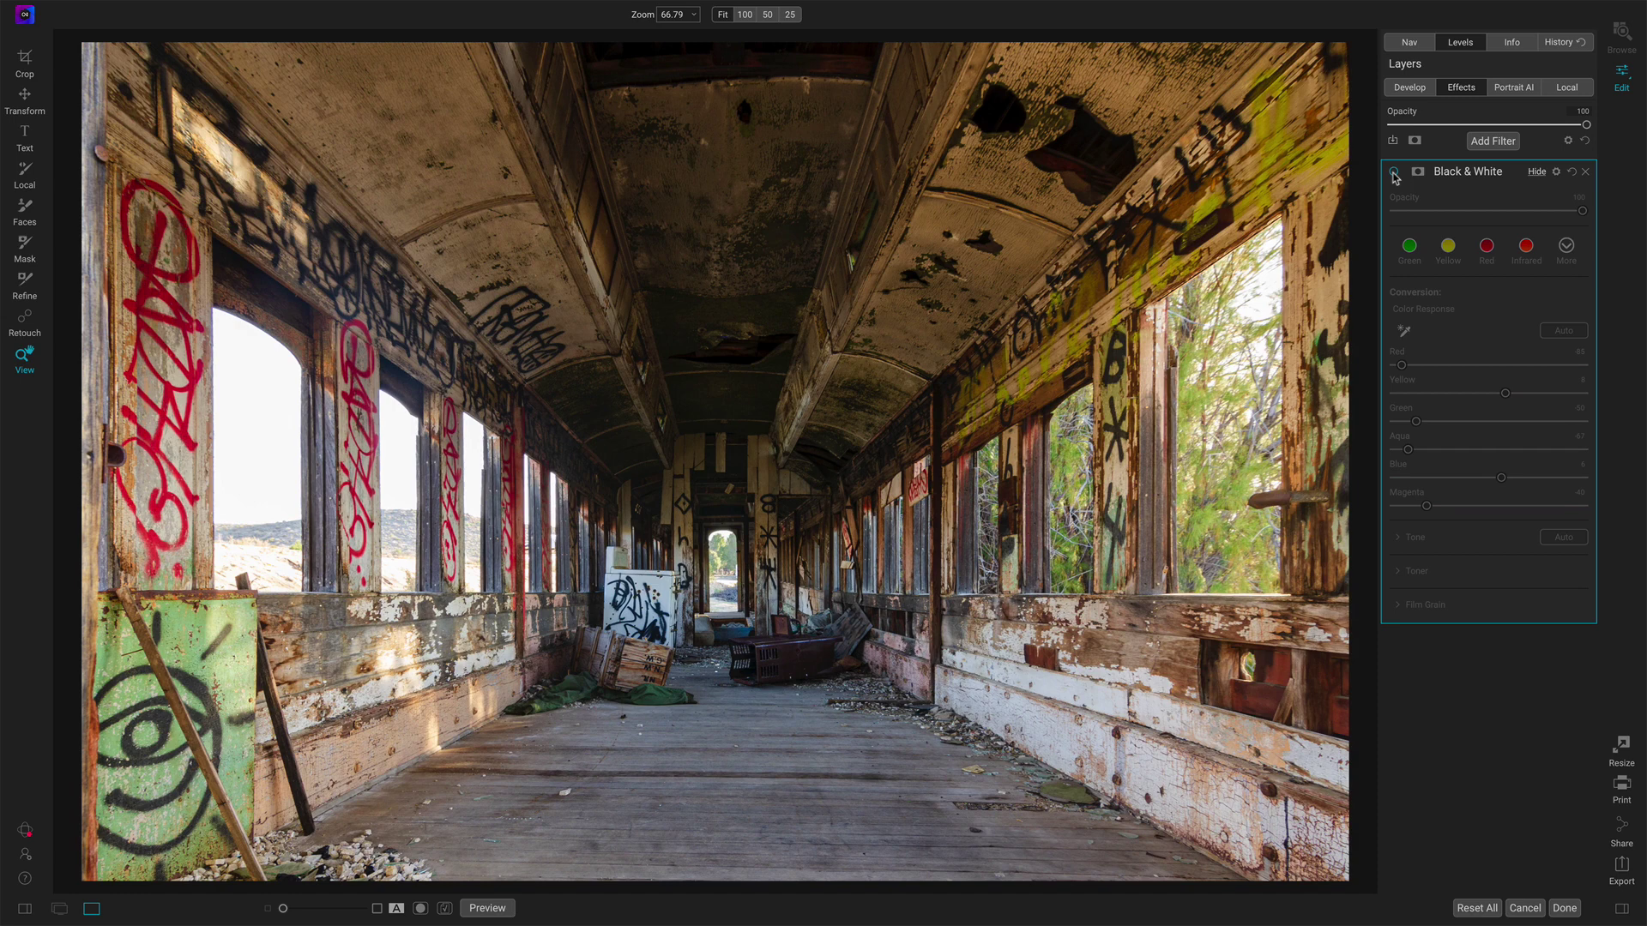
{"action": "left_click", "coordinate": [1394, 172]}
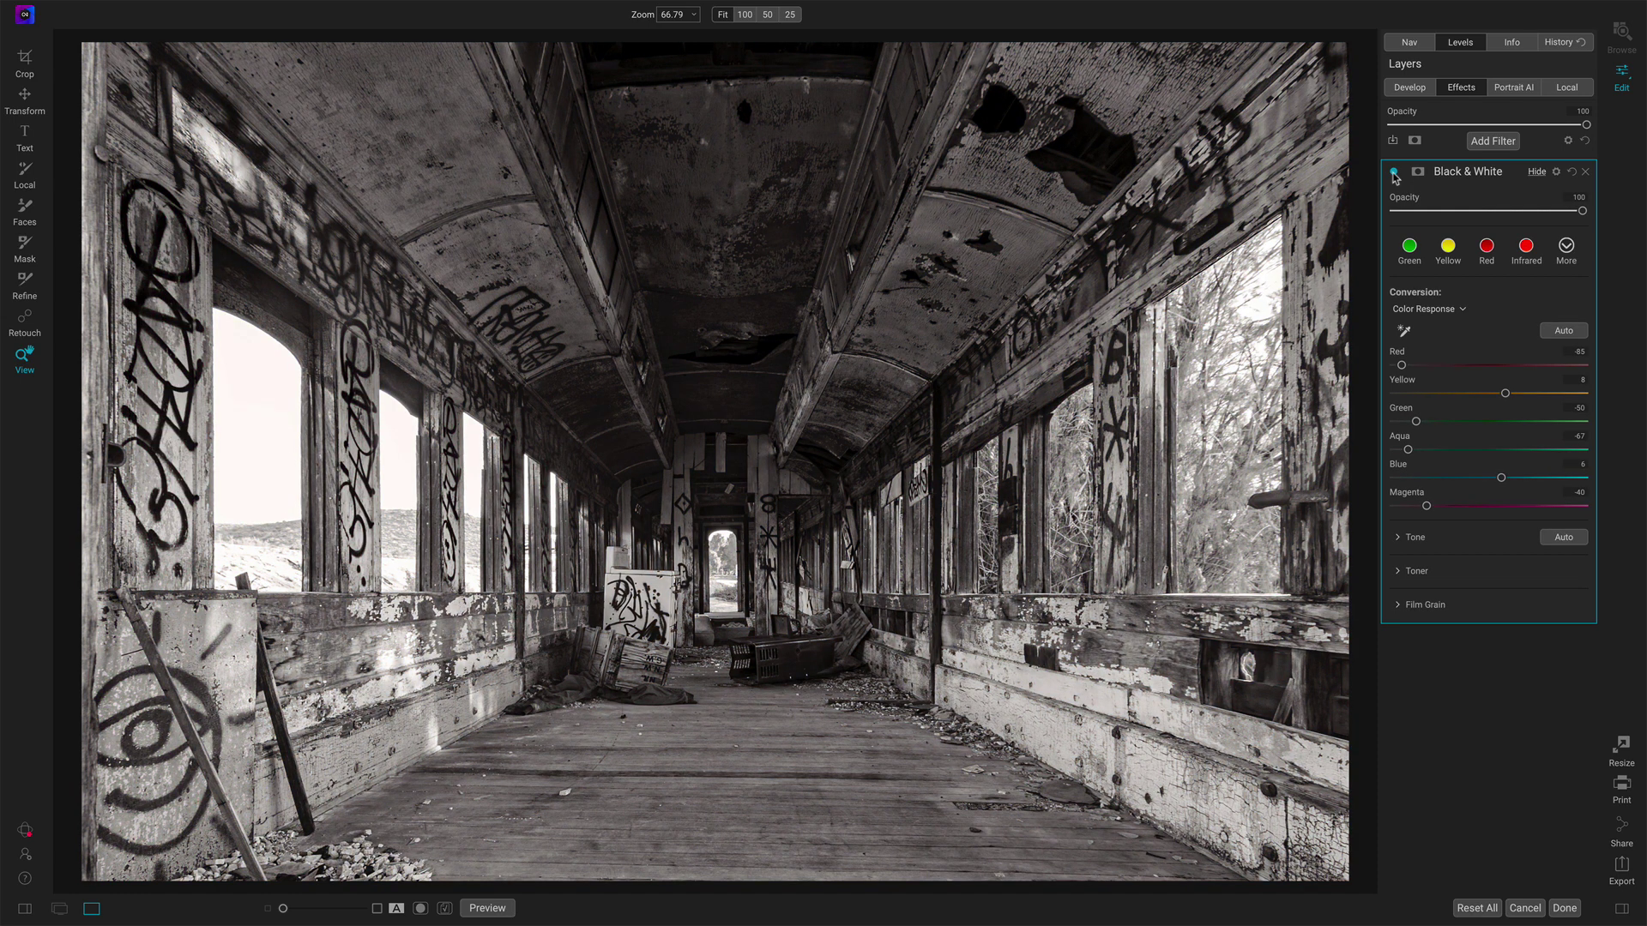